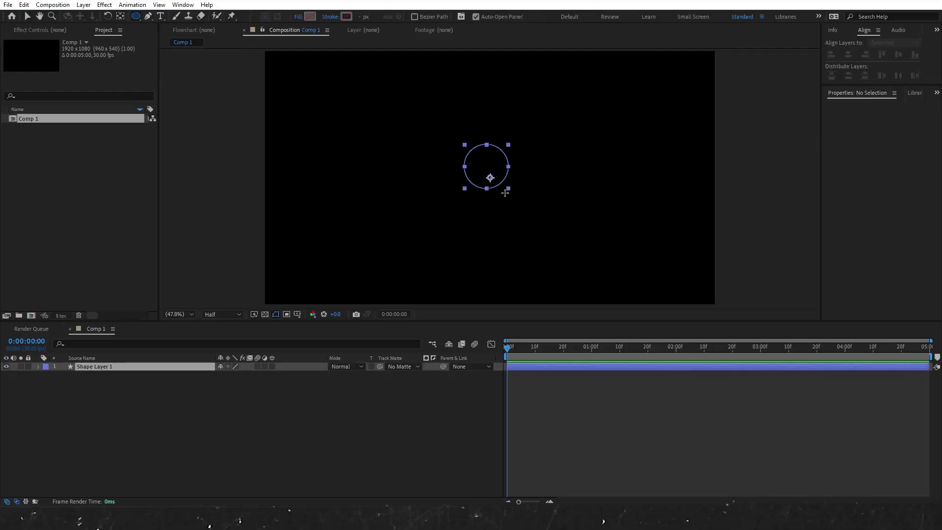
Step: Draw a circle about 270 px wide near the composition's centre and give it a solid white stroke
left_click_drag(494, 185, 511, 196)
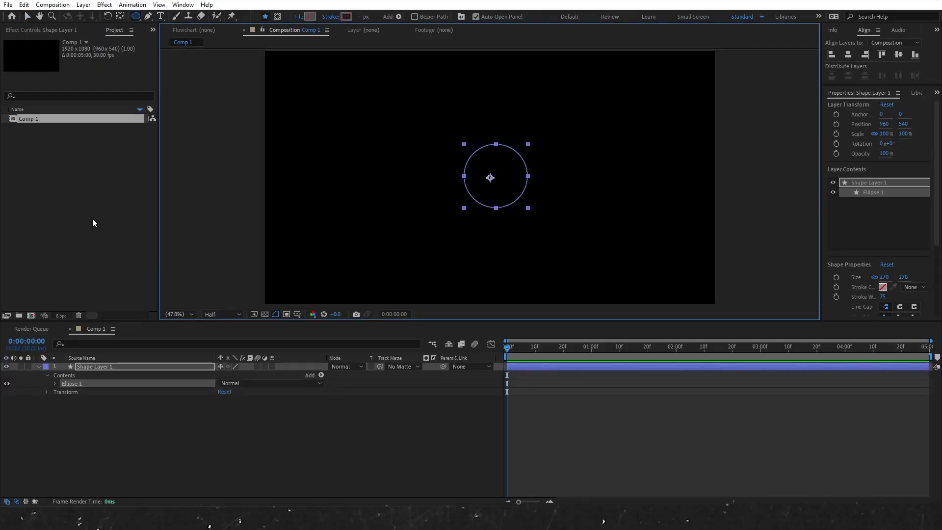
left_click(330, 17)
left_click(339, 136)
left_click(358, 191)
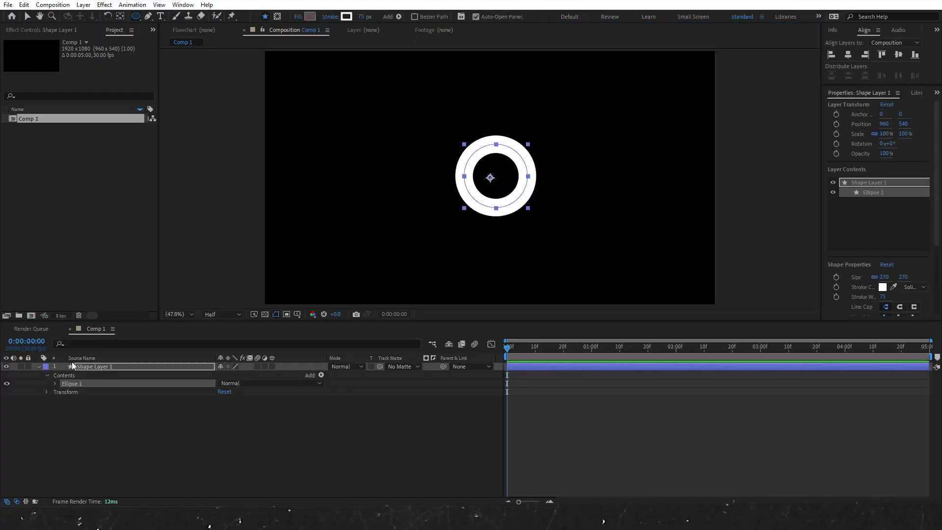
Step: Widen the circle's stroke to 273 px so it fills the shape, and centre the layer's anchor point on it
left_click(39, 366)
left_click_drag(369, 16, 466, 16)
key("ctrl+alt+Home")
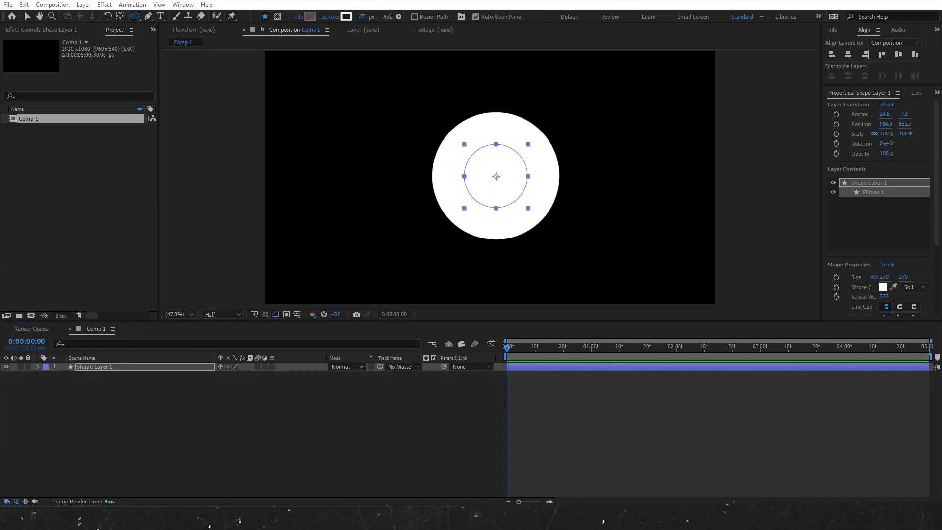
Step: Add Trim Paths to the circle's shape layer and show its properties
left_click(107, 372)
left_click(38, 367)
left_click(321, 374)
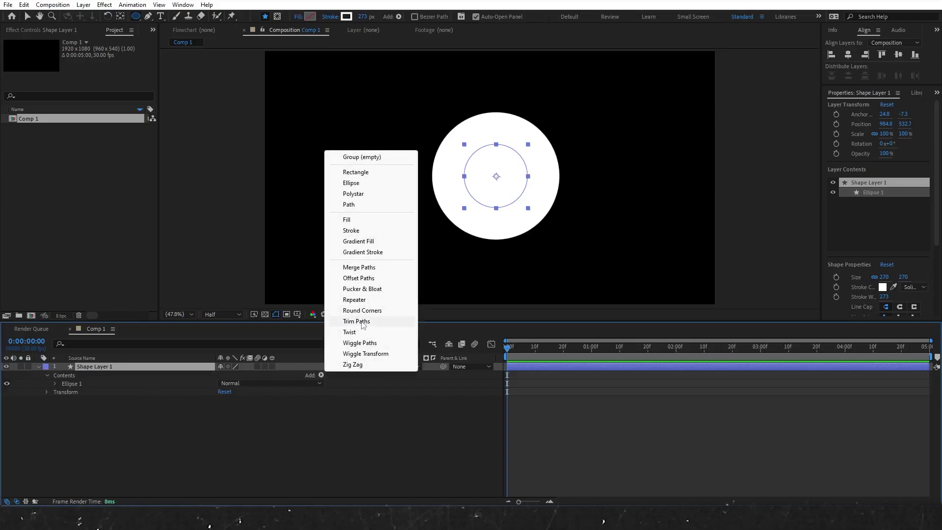
left_click(356, 322)
left_click(55, 392)
Step: Keyframe the Trim Paths End from 0% at the first frame to 100% around frame 10
left_click(71, 408)
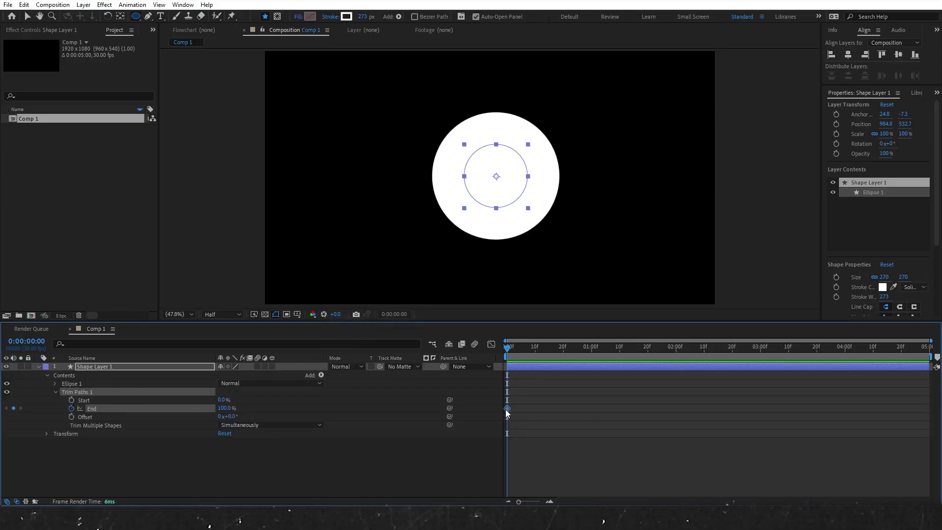
left_click_drag(506, 409, 538, 409)
left_click_drag(226, 408, 202, 426)
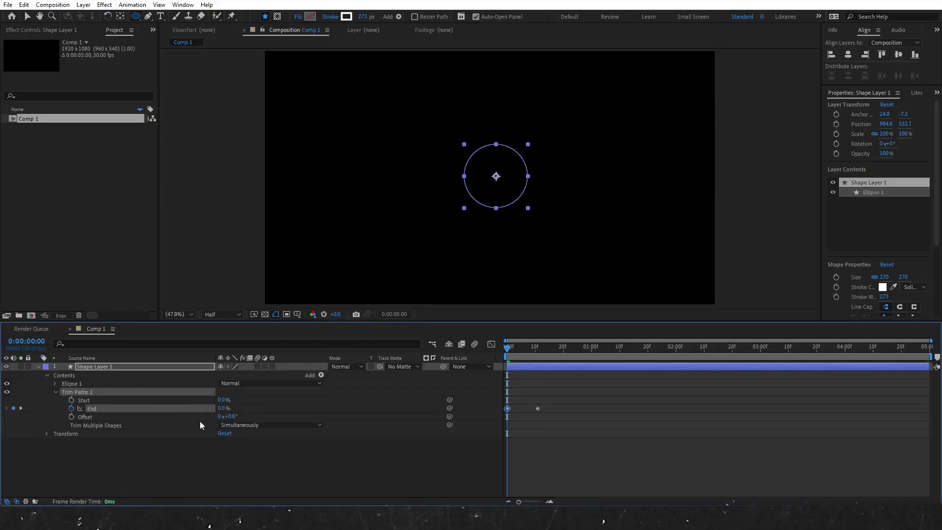
Step: Apply Easy Ease to both End keyframes and reshape their speed curve in the Graph Editor
left_click(538, 358)
left_click_drag(566, 415, 496, 402)
key("F9")
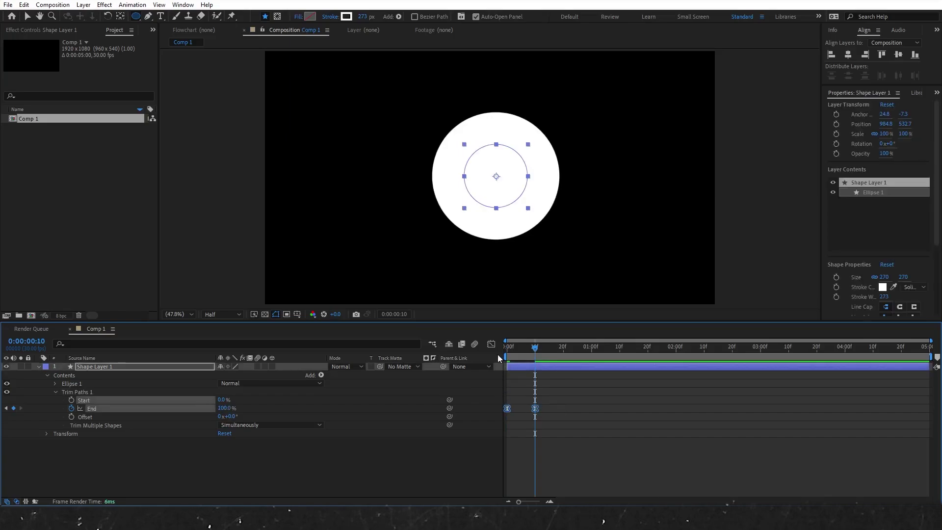
left_click(491, 343)
left_click(534, 474)
mouse_move(526, 474)
left_mouse_down()
mouse_move(510, 475)
mouse_move(531, 475)
left_mouse_up()
left_click(508, 474)
left_click(492, 344)
left_click(42, 371)
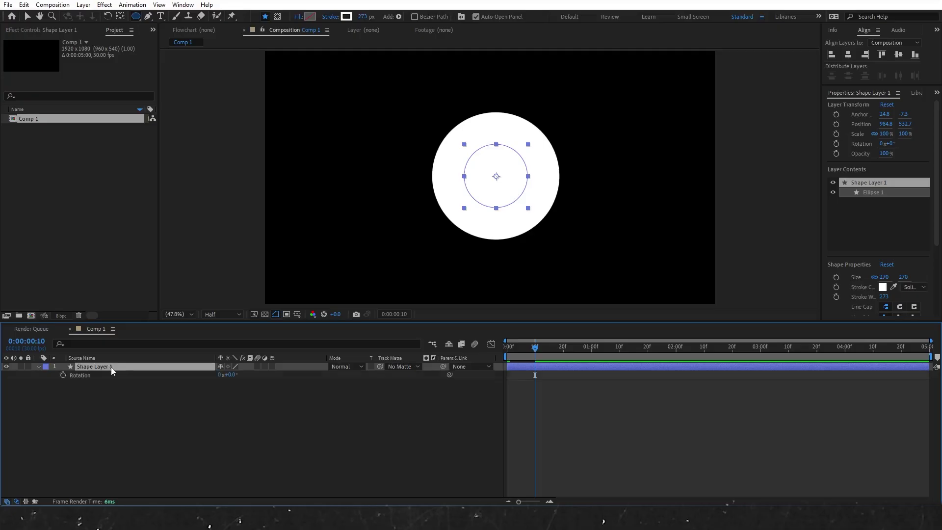
Step: Make the circle's layer 3D and keyframe its X Rotation from frame 10 to -72° at frame 20
key("r")
left_click(272, 367)
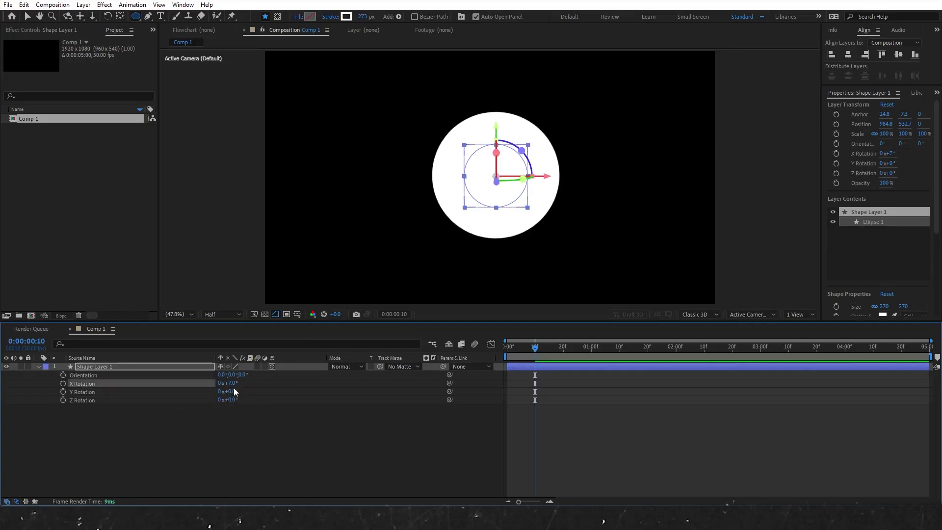
left_click(63, 383)
left_click_drag(538, 348, 564, 351)
left_click_drag(232, 385, 199, 386)
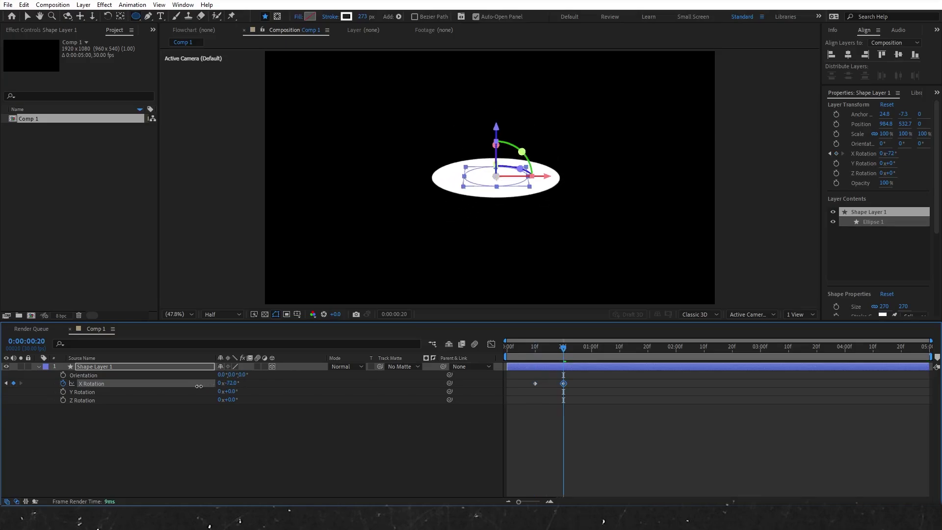
Step: Ease both X Rotation keyframes and pull their speed curve into a sharp peak in the Graph Editor
left_click(40, 367)
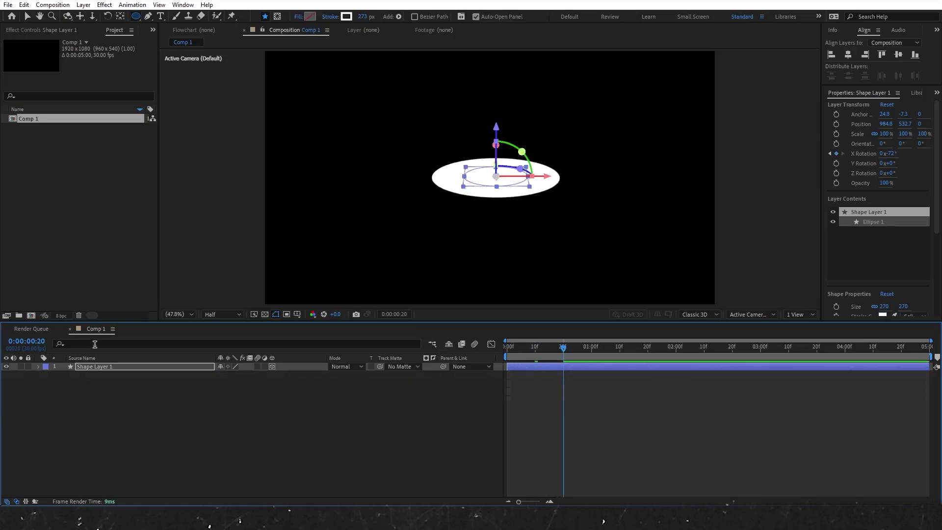
key("u")
left_click_drag(587, 396, 524, 382)
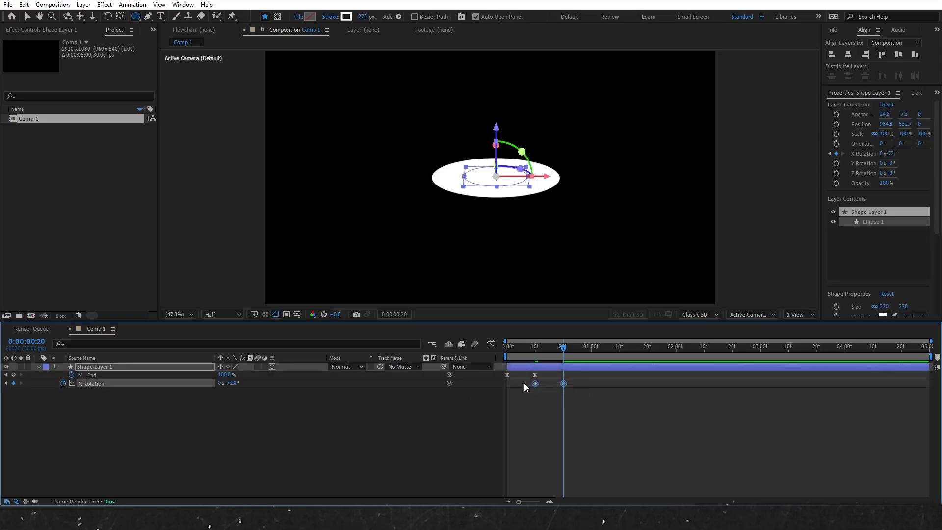
left_click(491, 344)
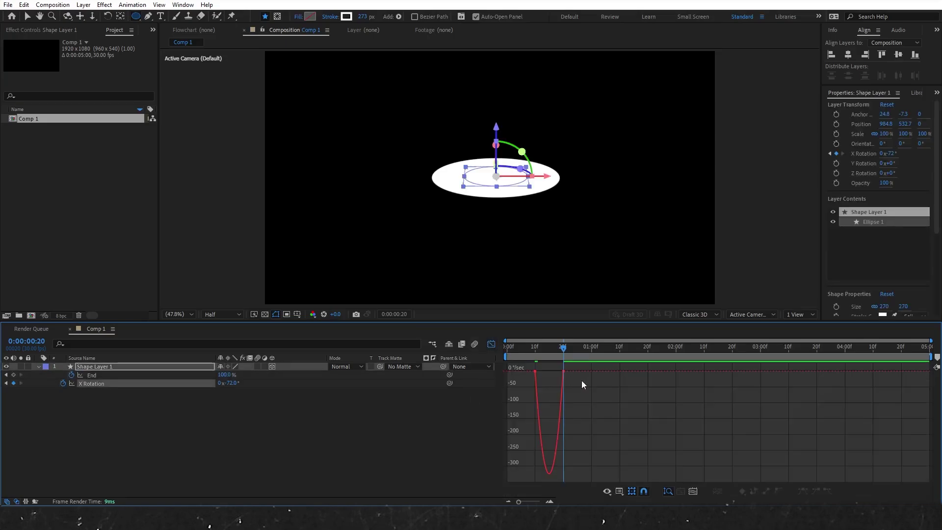
left_click_drag(563, 371, 552, 373)
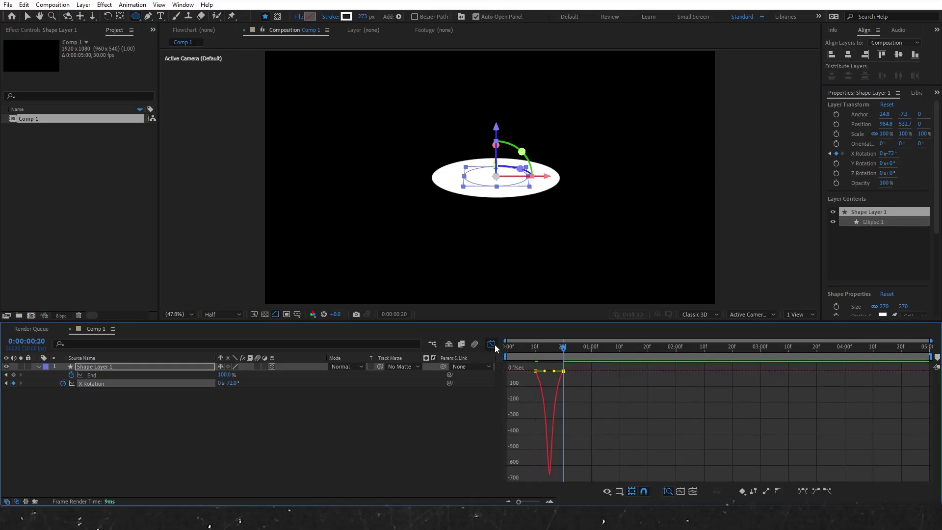
left_click(491, 344)
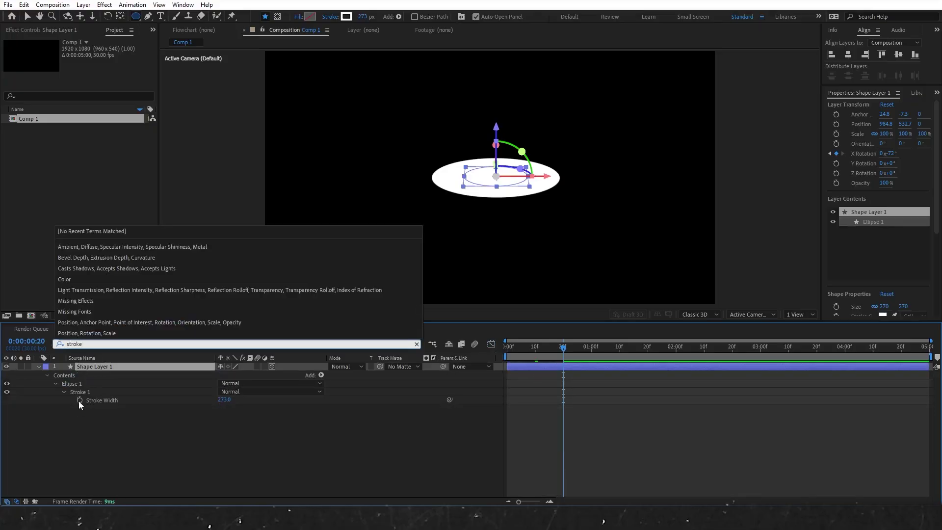
Step: Keyframe the circle's Stroke Width from 273 at frame 20 down to 37 at 1:00
left_click(79, 399)
key("u")
left_click_drag(566, 355, 594, 355)
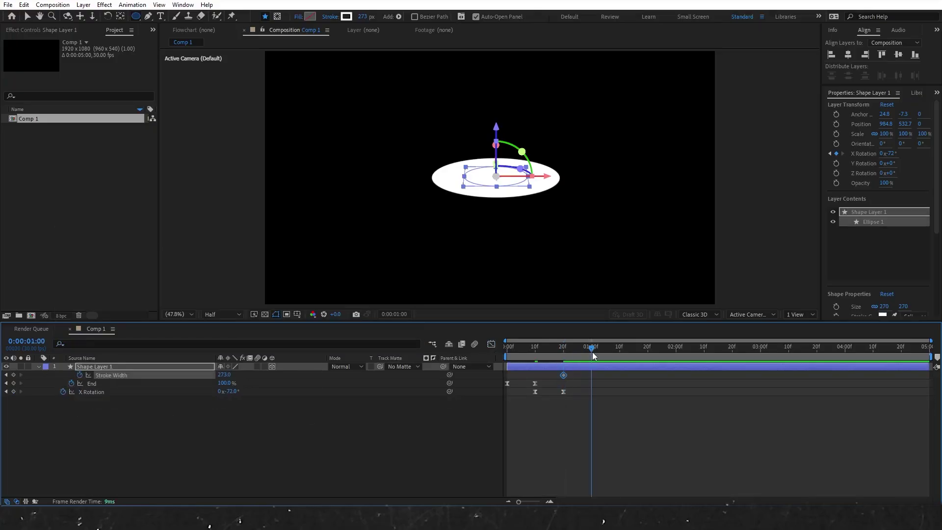
left_click_drag(226, 379, 119, 389)
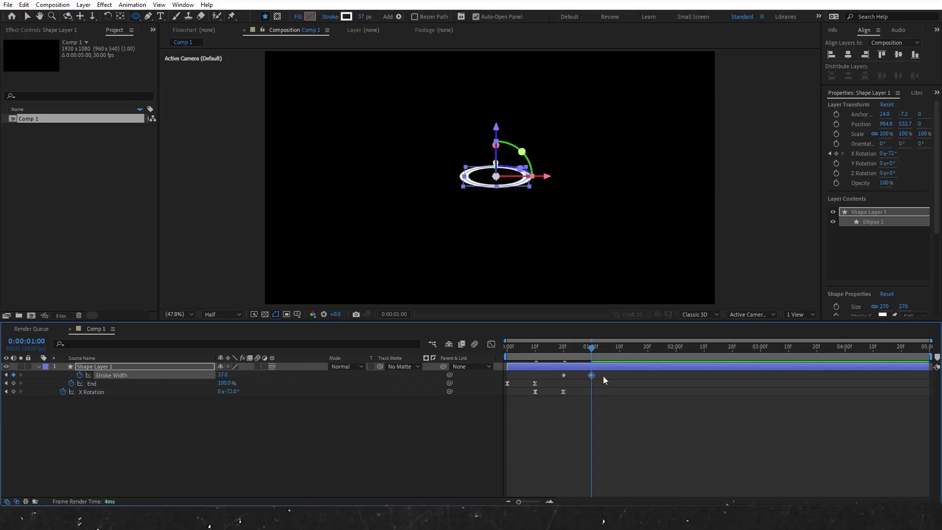
Step: Ease both Stroke Width keyframes and adjust their speed curve in the Graph Editor
left_click(607, 381)
left_click(564, 375)
left_click(491, 344)
left_click(591, 371)
left_click_drag(568, 371, 588, 372)
left_click(491, 344)
left_click(40, 366)
left_click(122, 393)
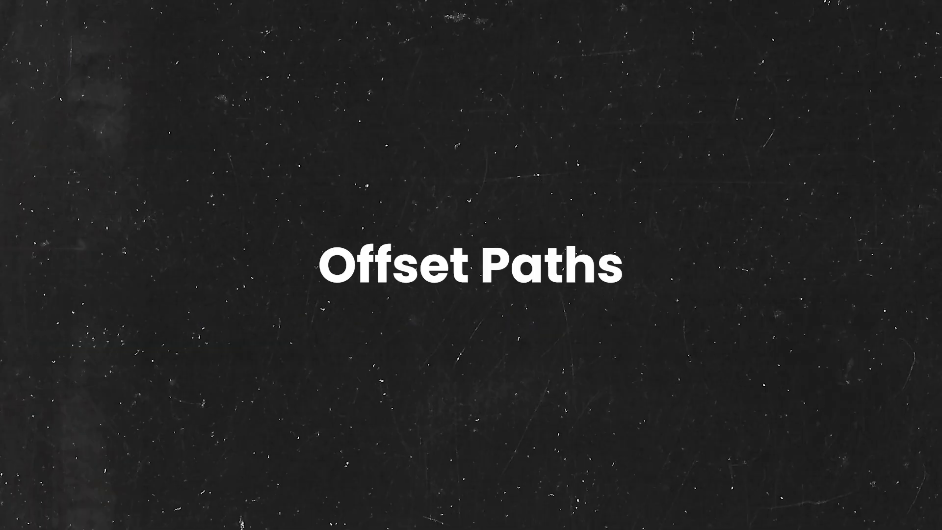
Step: Draw a filled white circle over the ring and add Offset Paths to it with an Amount of 1
mouse_move(397, 102)
left_mouse_down()
mouse_move(429, 145)
mouse_move(457, 161)
left_mouse_up()
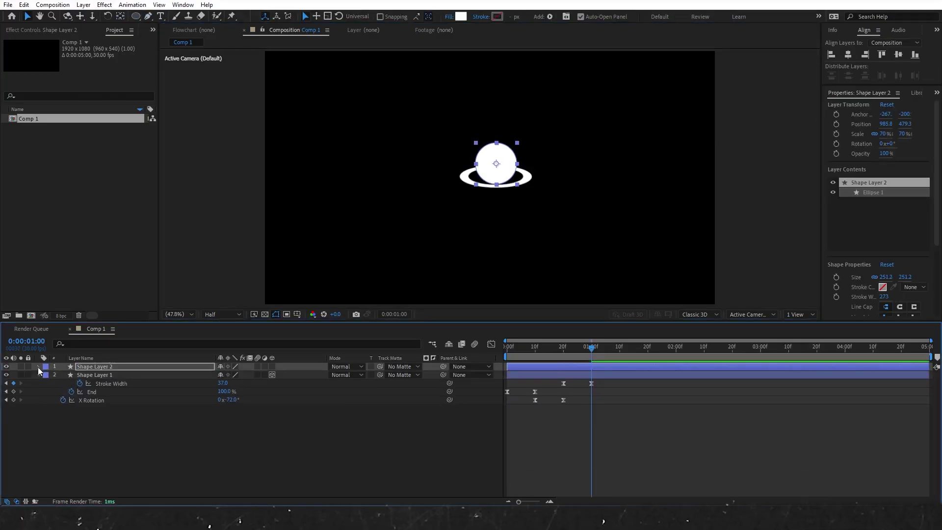
left_click(38, 367)
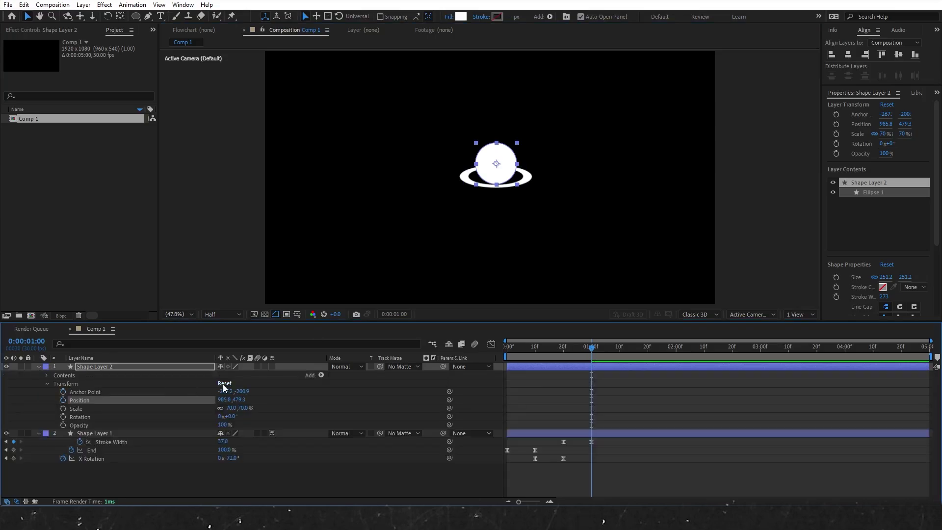
left_click(322, 374)
left_click(351, 283)
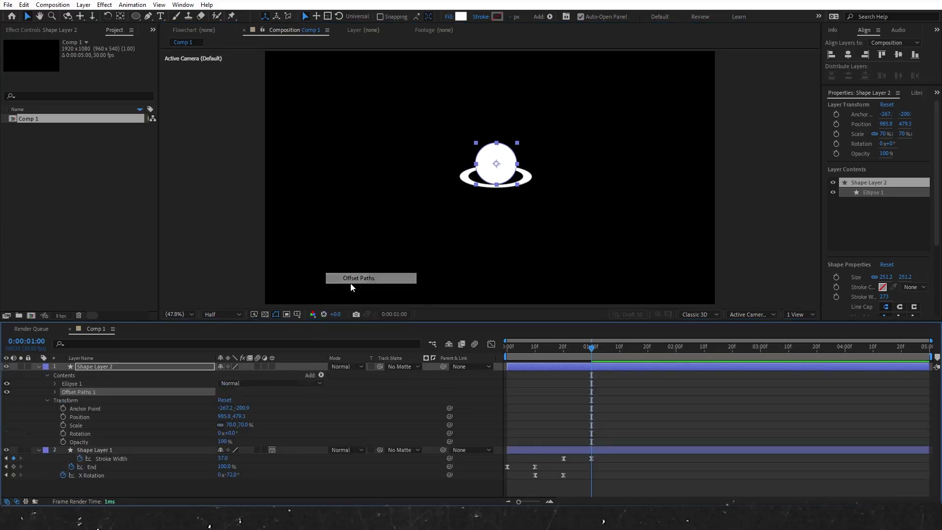
left_click(54, 392)
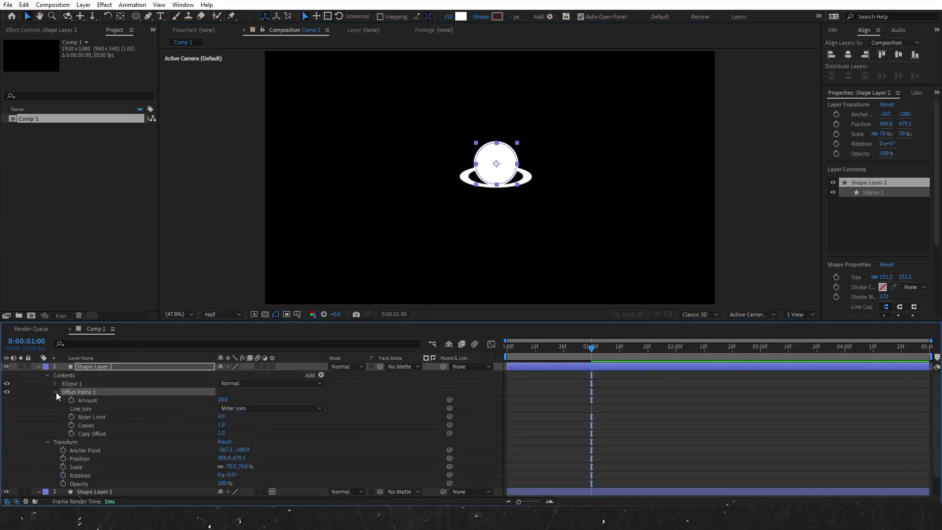
key("Return")
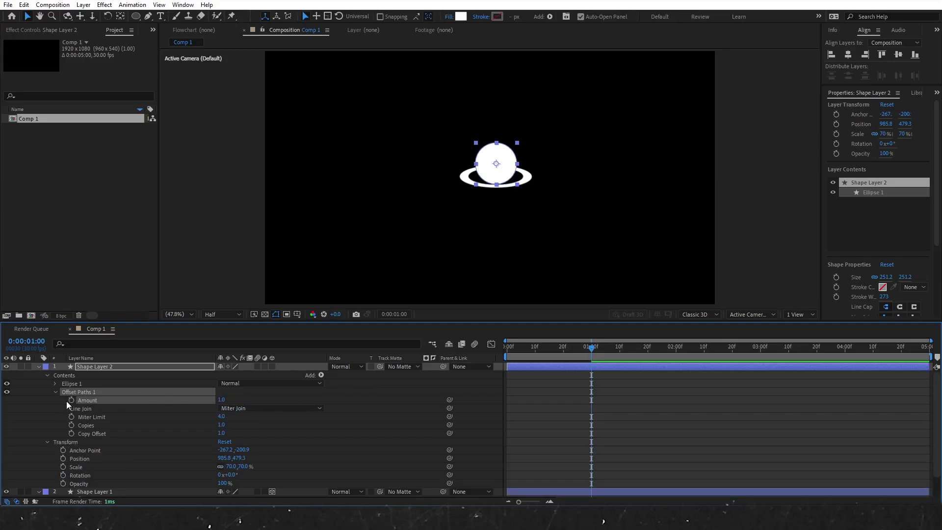
Step: Keyframe the filled circle's Offset Paths Amount from -130 at 1:00 to 1 around 1:11
left_click(593, 370)
key("u")
left_click(592, 375)
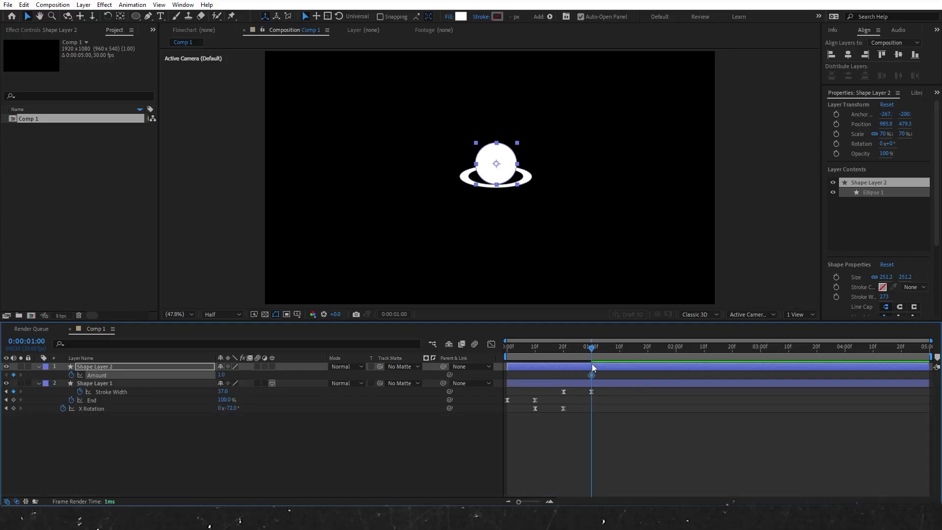
left_click_drag(591, 375, 627, 378)
left_click_drag(221, 375, 169, 378)
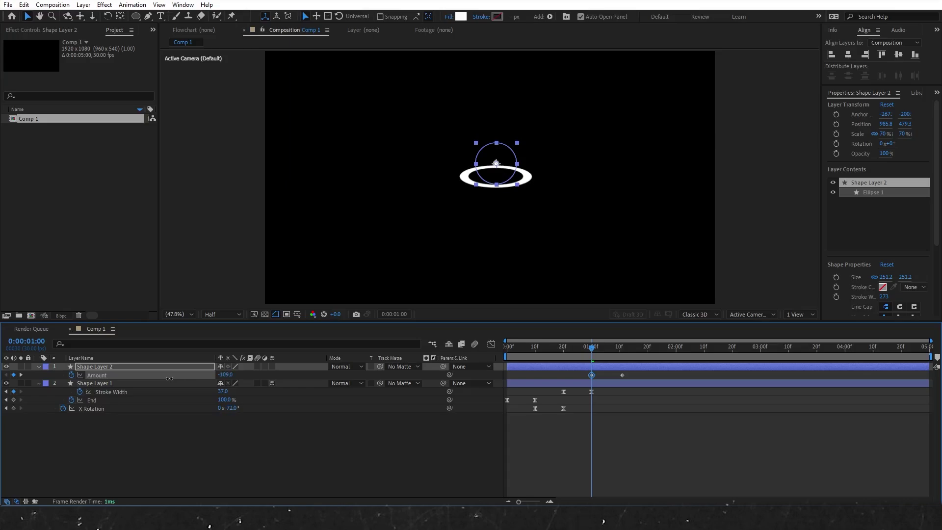
Step: Ease both Amount keyframes with a sharply peaked speed curve, and preview the animation from the start
left_click_drag(632, 383, 531, 373)
left_click(491, 344)
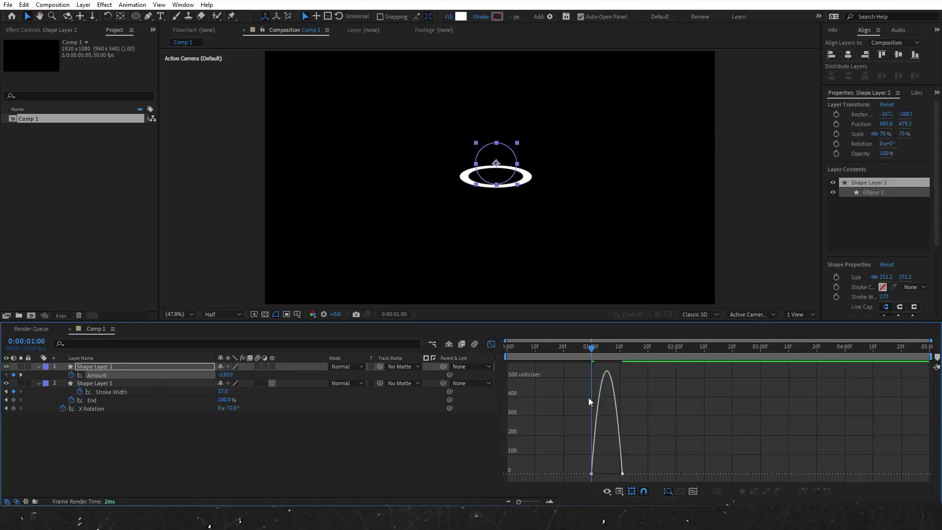
mouse_move(597, 473)
left_mouse_down()
mouse_move(616, 474)
mouse_move(602, 474)
left_mouse_up()
left_click(491, 344)
left_click(491, 344)
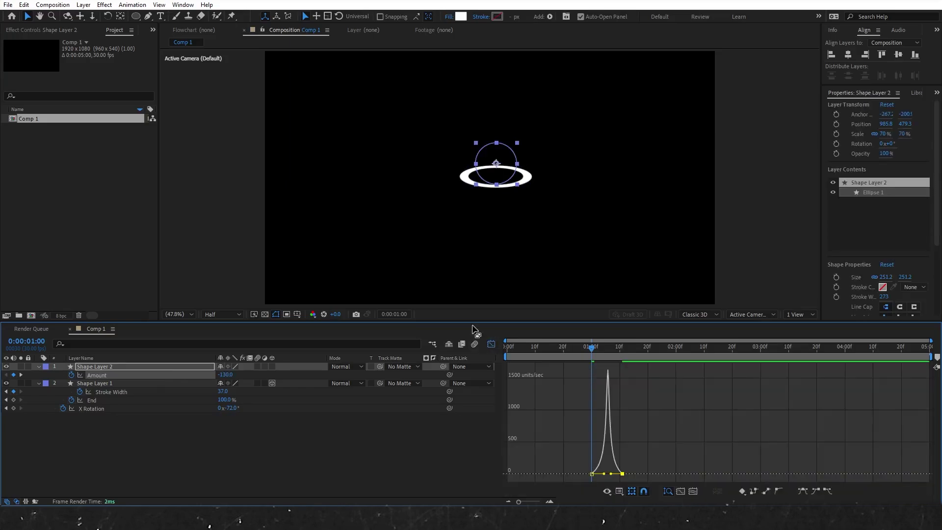
left_click(491, 344)
left_click_drag(510, 353, 506, 354)
key("space")
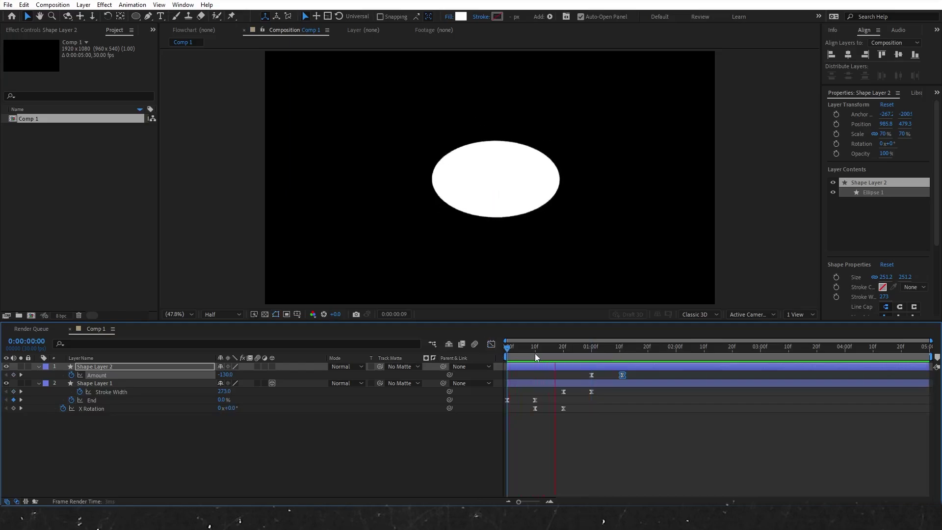
key("space")
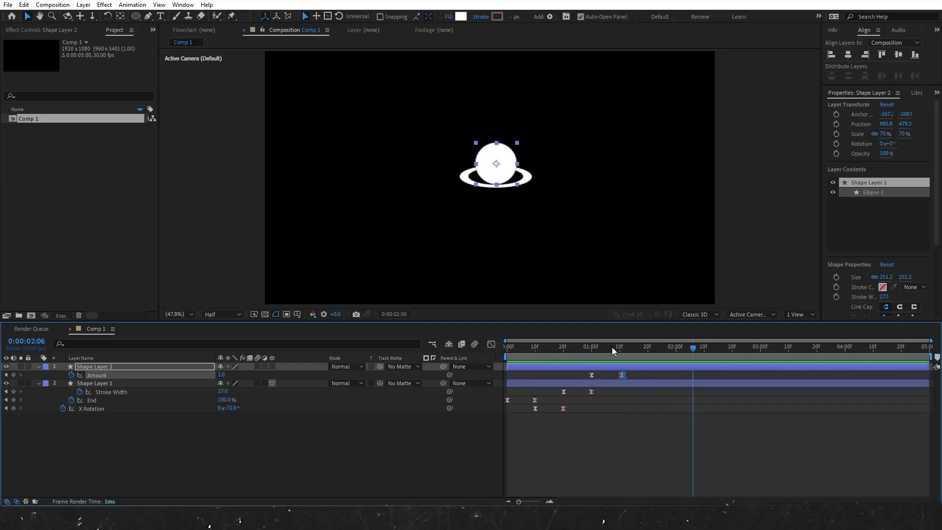
left_click_drag(618, 352, 623, 352)
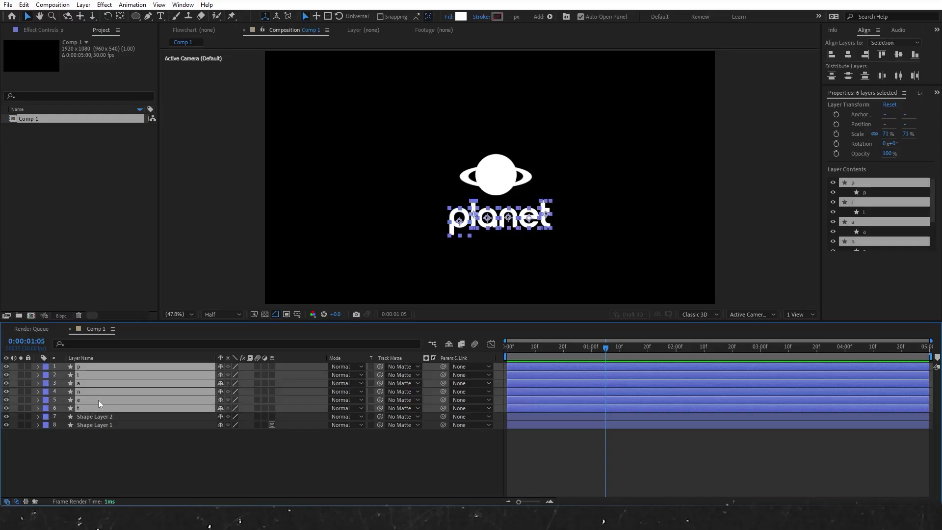
Step: Keyframe Position on the six "planet" letter layers, rising from 37 px lower at 1:05 to their resting place around 1:21
key("p")
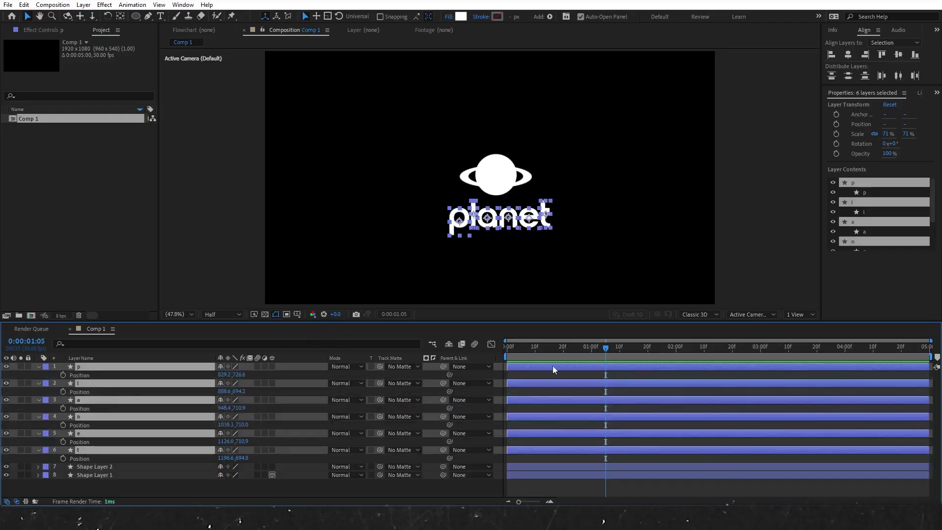
left_click(63, 375)
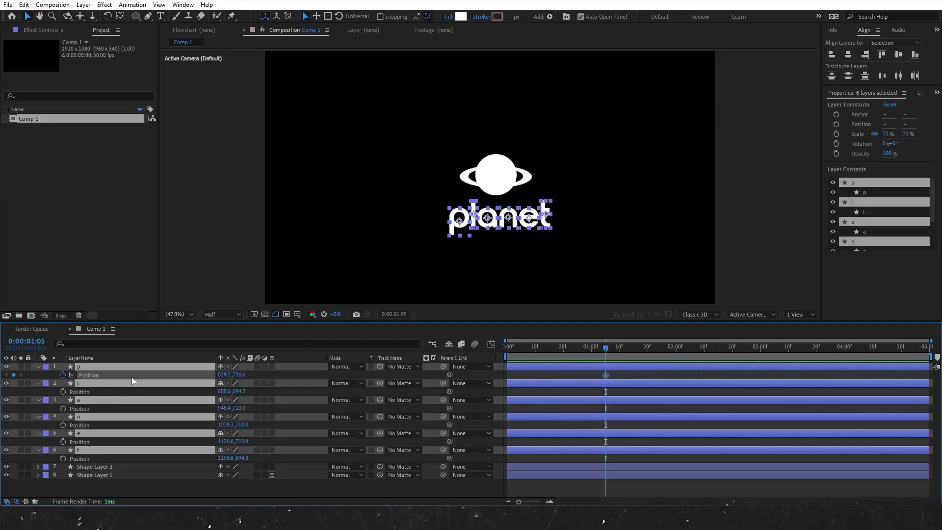
left_click_drag(606, 376, 651, 380)
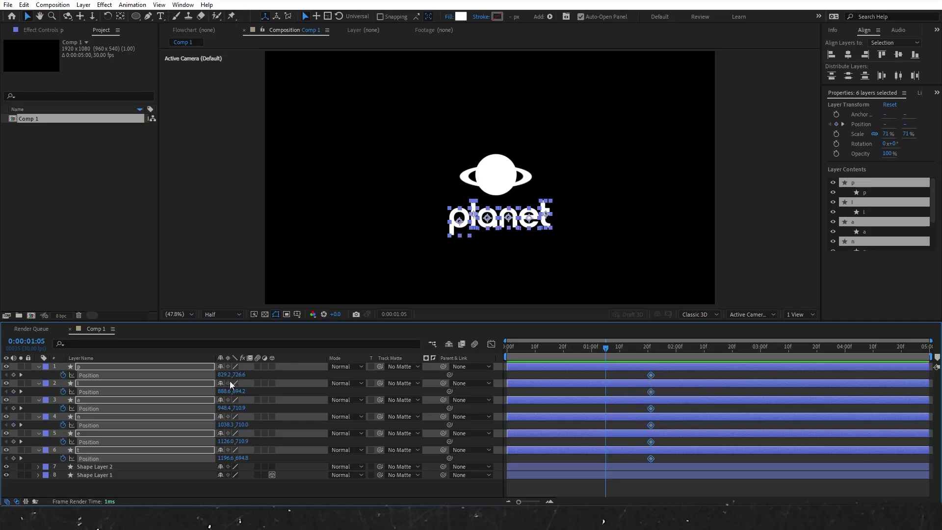
left_click_drag(236, 375, 255, 375)
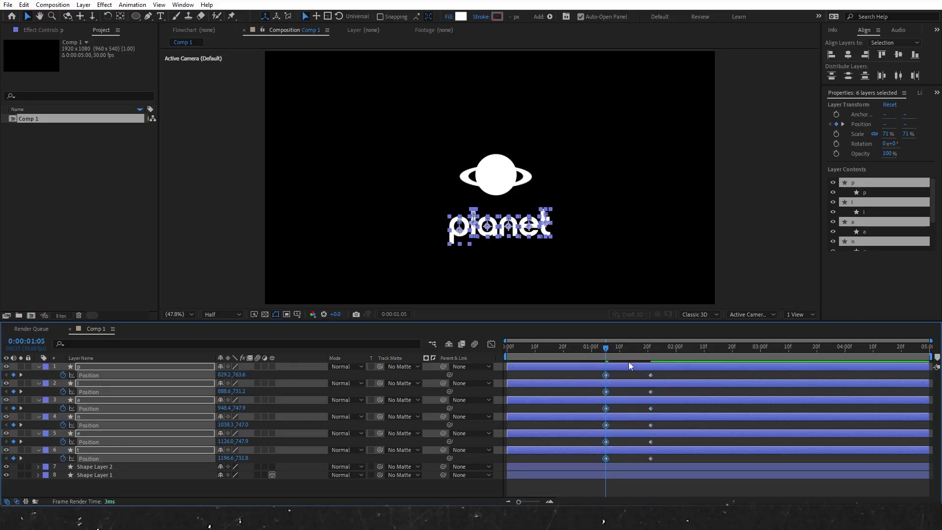
Step: Keyframe the six letters' Position about 35 px above their resting place at 1:13, and apply Easy Ease to all their Position keyframes
left_click_drag(607, 347, 629, 351)
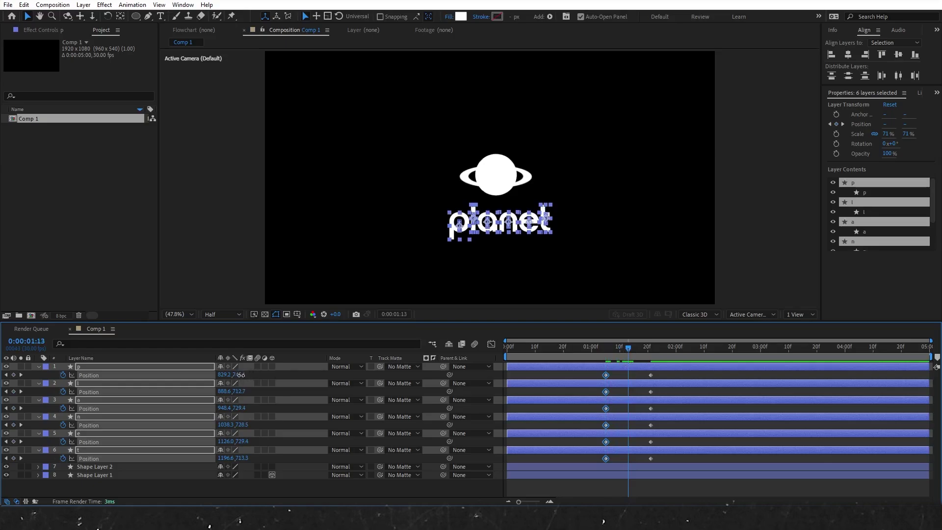
left_click_drag(240, 375, 231, 374)
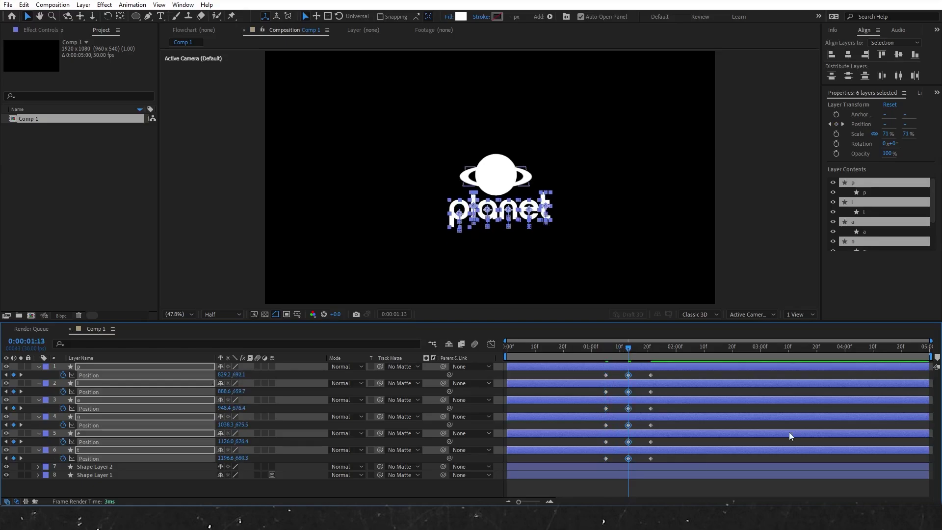
left_click_drag(669, 462, 601, 380)
key("F9")
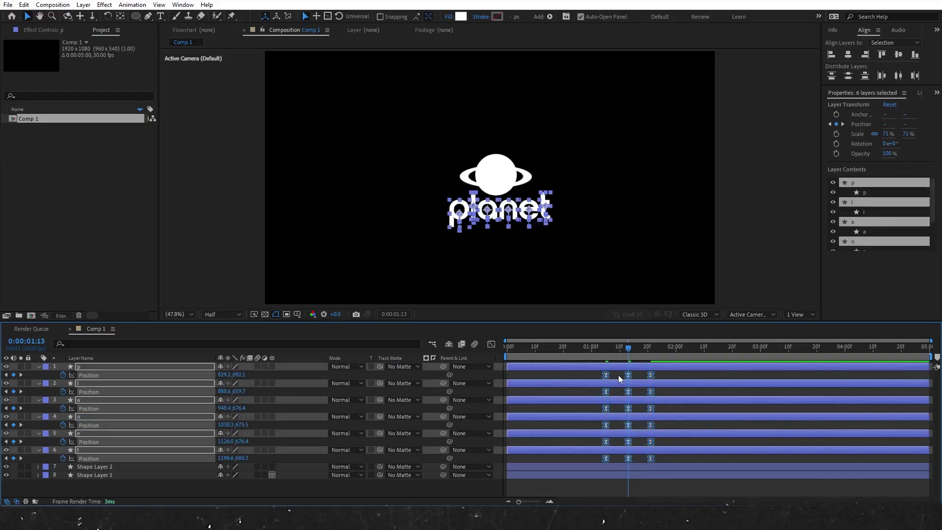
Step: Reshape the letters' Position speed curves with a sharp peak just after the first keyframe and a softer curve after the middle one
left_click(491, 345)
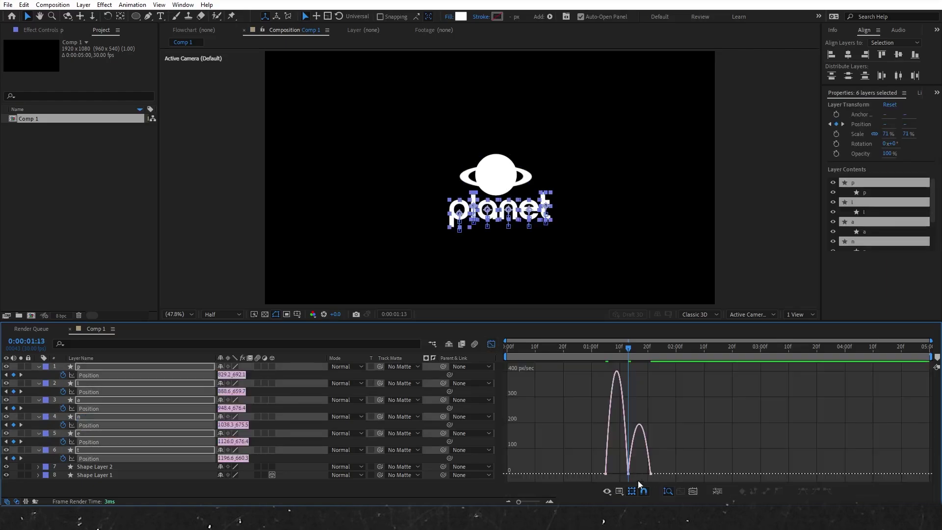
left_click(550, 501)
left_click(550, 501)
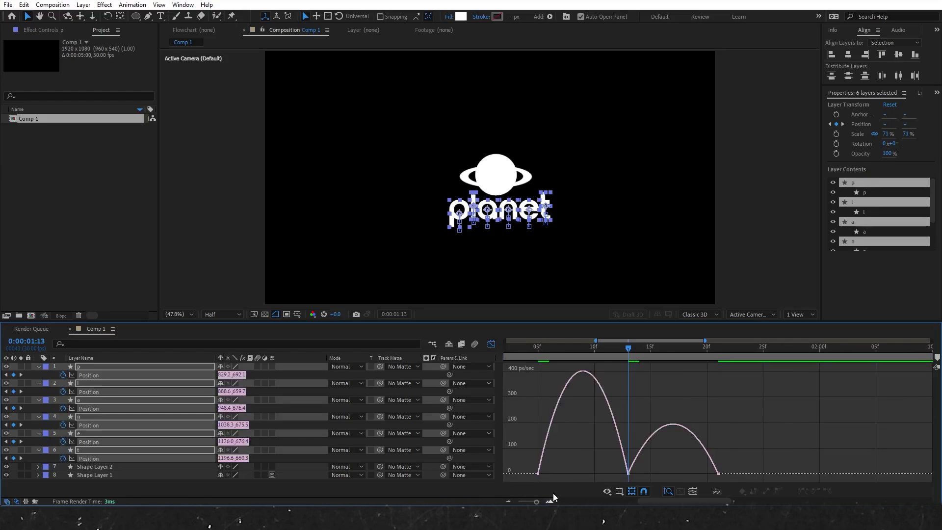
left_click_drag(521, 457, 544, 470)
left_click_drag(610, 459, 583, 470)
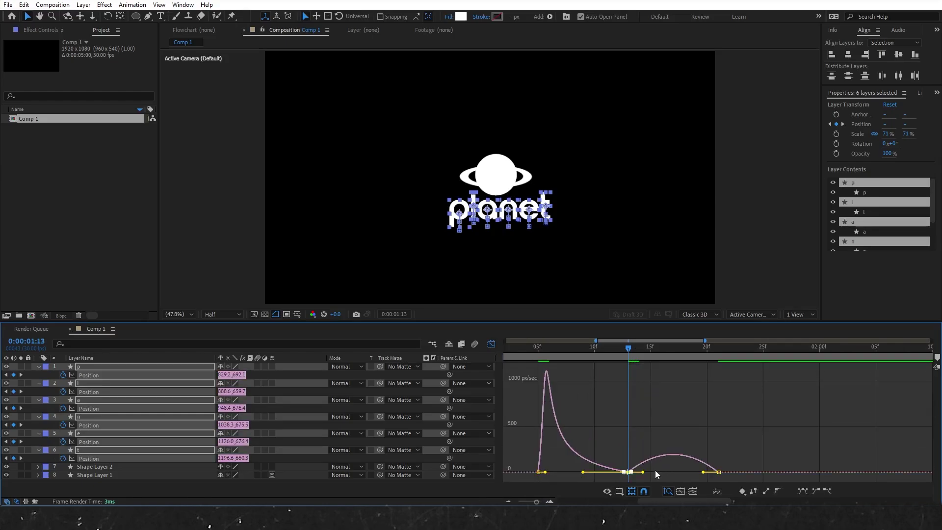
left_click_drag(643, 472, 692, 472)
left_click(491, 344)
Step: Stagger the Position keyframes of the l, a, n, e and t layers by about 4 frames each after the p
key(";")
left_click_drag(673, 393, 649, 408)
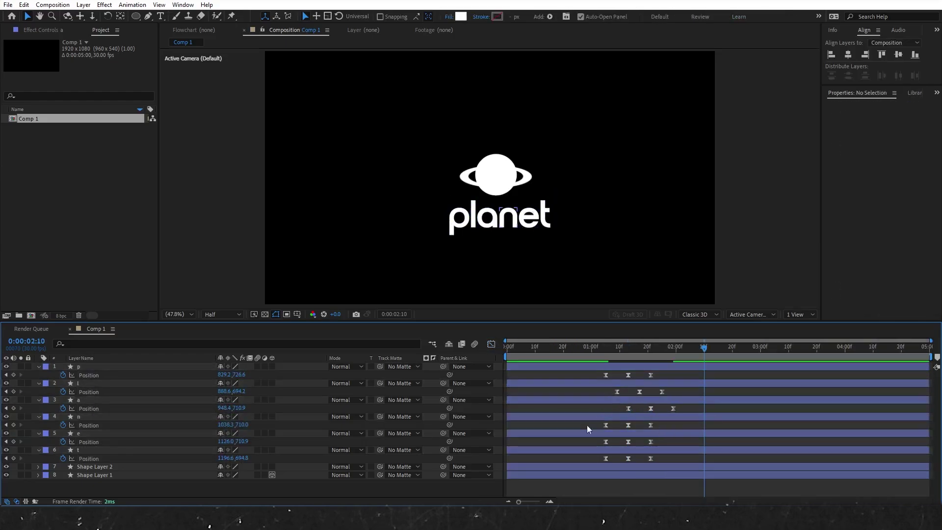
left_click_drag(587, 429, 663, 422)
left_click_drag(628, 425, 662, 427)
left_click_drag(668, 438, 600, 446)
left_click_drag(628, 441, 682, 458)
Step: Add Offset Paths to the p layer and keyframe its Amount from -45 at 0:26 to 1 around 1:04
left_click(592, 346)
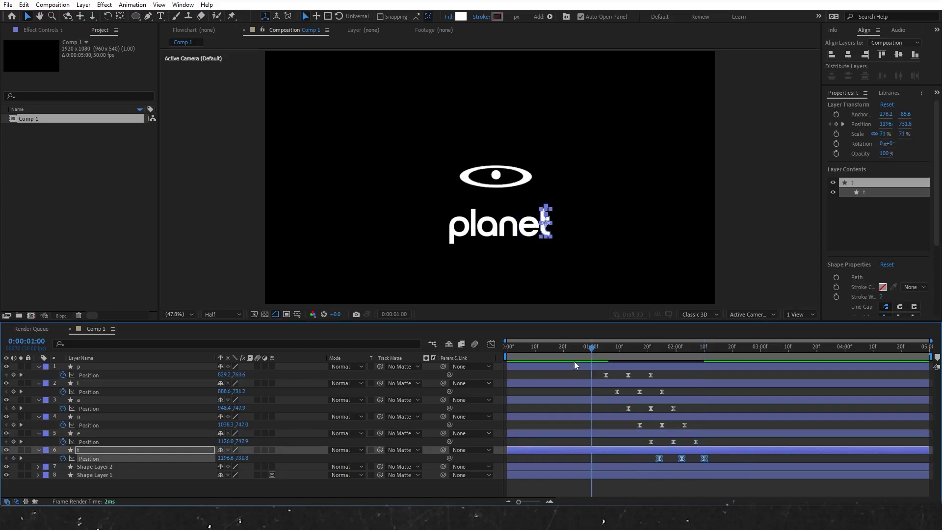
left_click(197, 366, "shift")
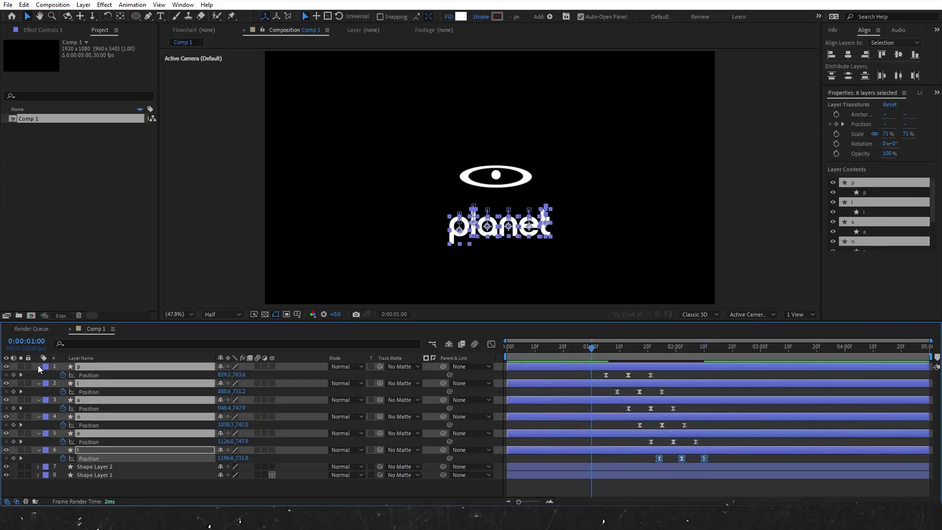
left_click(39, 366)
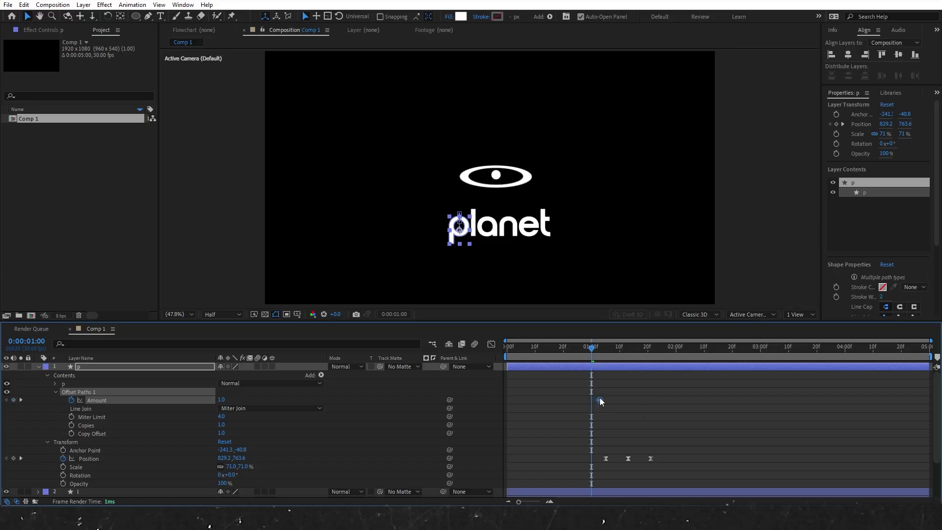
left_click_drag(589, 350, 580, 350)
left_click_drag(222, 399, 199, 399)
Step: Apply Easy Ease to both Offset Paths Amount keyframes on the p layer and check their curve in the Graph Editor
left_click_drag(618, 410, 557, 392)
key("F9")
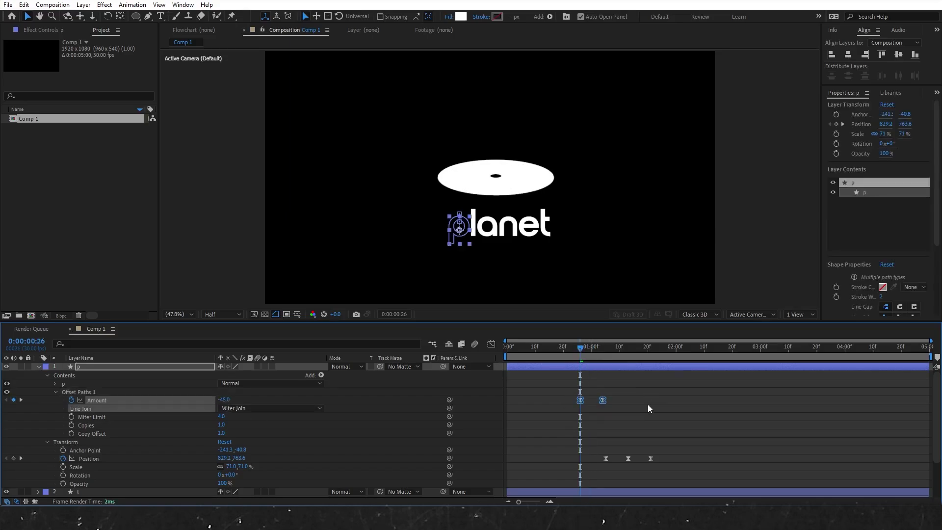
key("shift+F3")
left_click(491, 344)
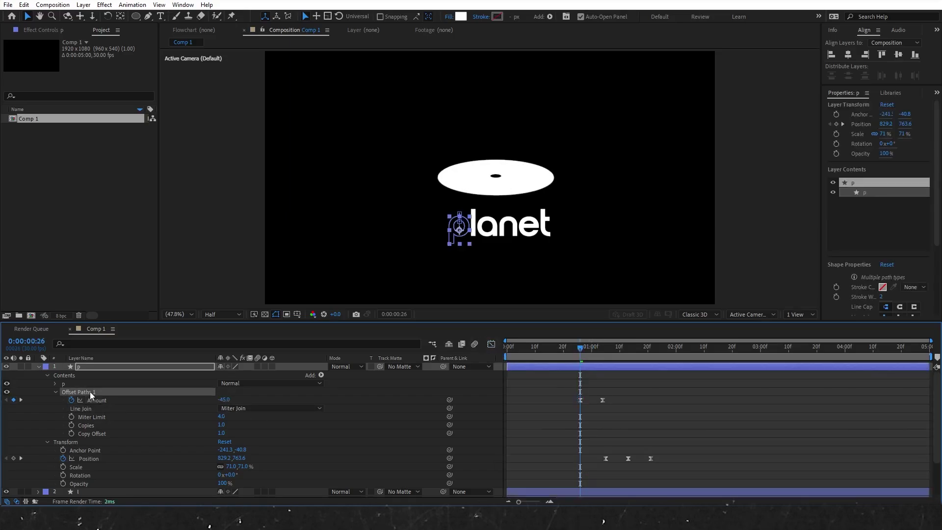
Step: Copy the p layer's animated Offset Paths to the l, a, n, e and t layers, and preview from the start
left_click(38, 367)
left_click(78, 375)
left_click(98, 408, "shift")
key("Home")
key("space")
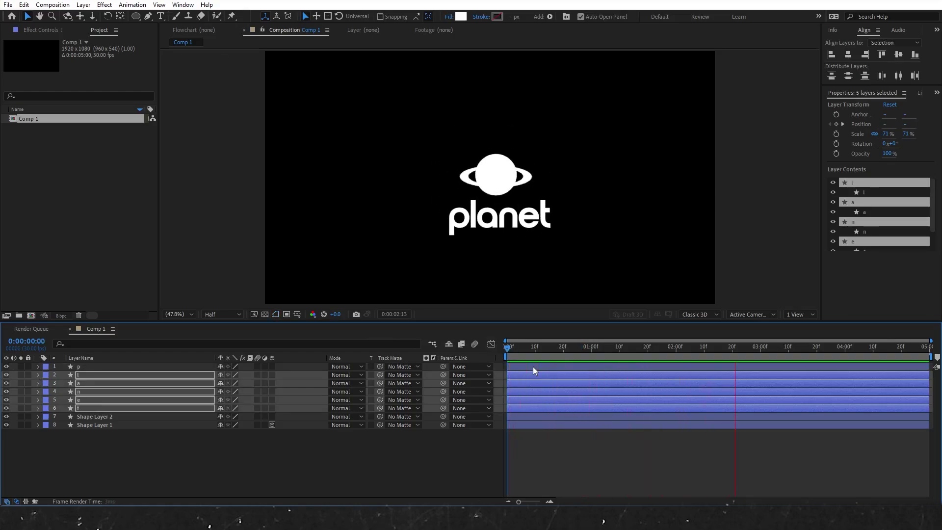
Step: Trim the start of all six letter layers to their first Amount keyframe at 0:26
left_click(533, 366)
left_click(568, 411, "shift")
key("u")
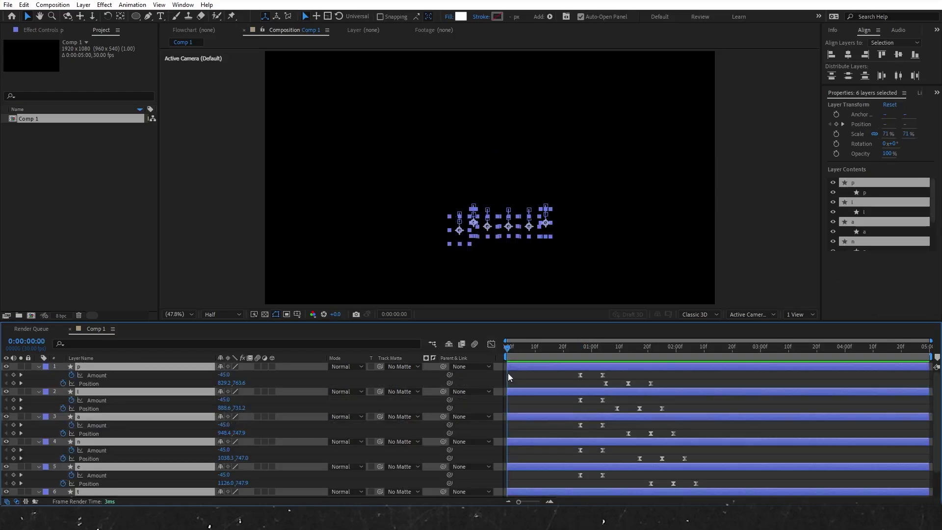
left_click_drag(508, 368, 582, 371)
left_click(39, 367)
key("F2")
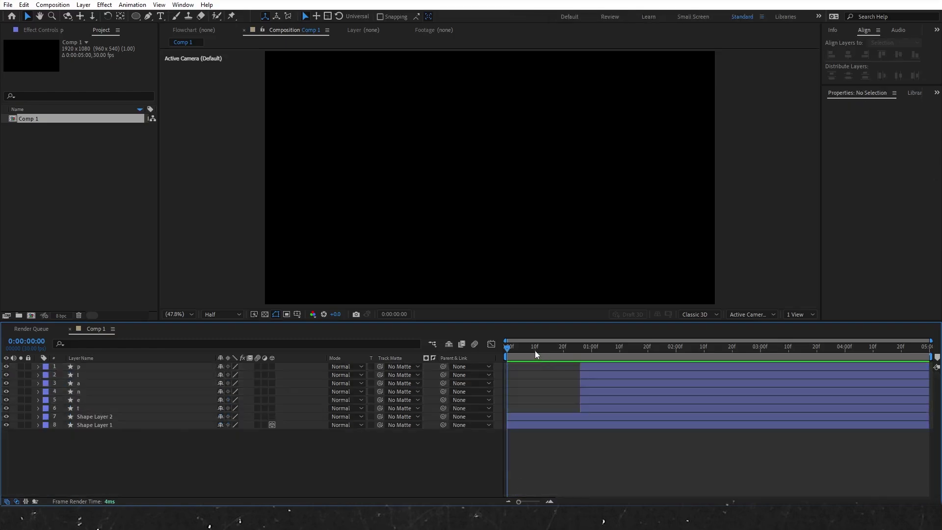
Step: Stagger the six letter layers about 3 frames apart, tighten their Position keyframe spacing, and preview the animation
left_click_drag(535, 351, 603, 361)
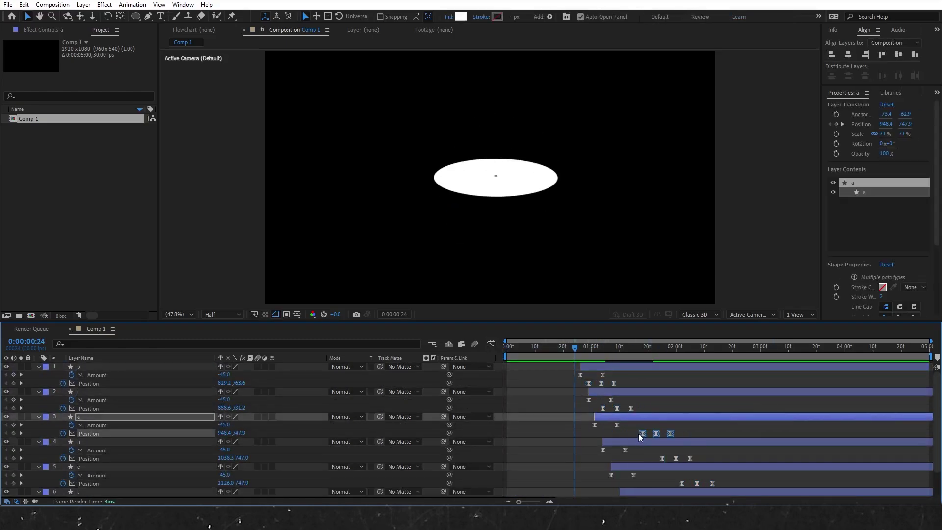
left_click(696, 477)
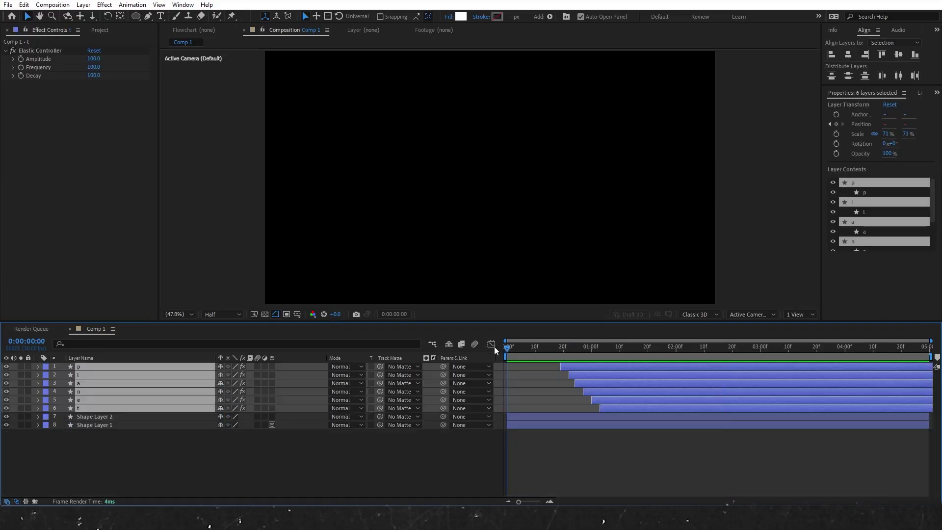
key("space")
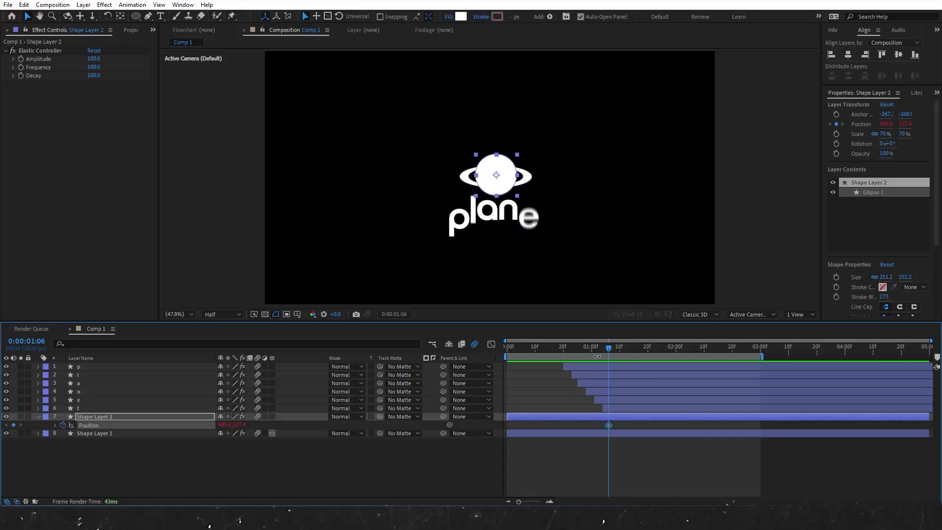
Step: Keyframe the filled circle's Position from rest at 0:26 to about 130 px higher at 1:06, and back down over the ring at 1:16
key("u")
left_click_drag(608, 433, 581, 435)
left_click_drag(240, 438, 169, 442)
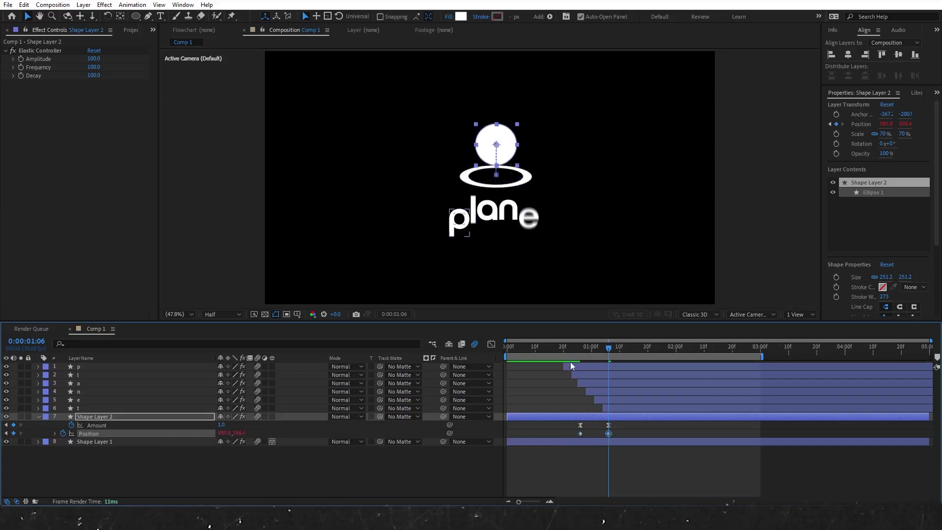
left_click_drag(558, 346, 637, 357)
left_click_drag(240, 435, 310, 431)
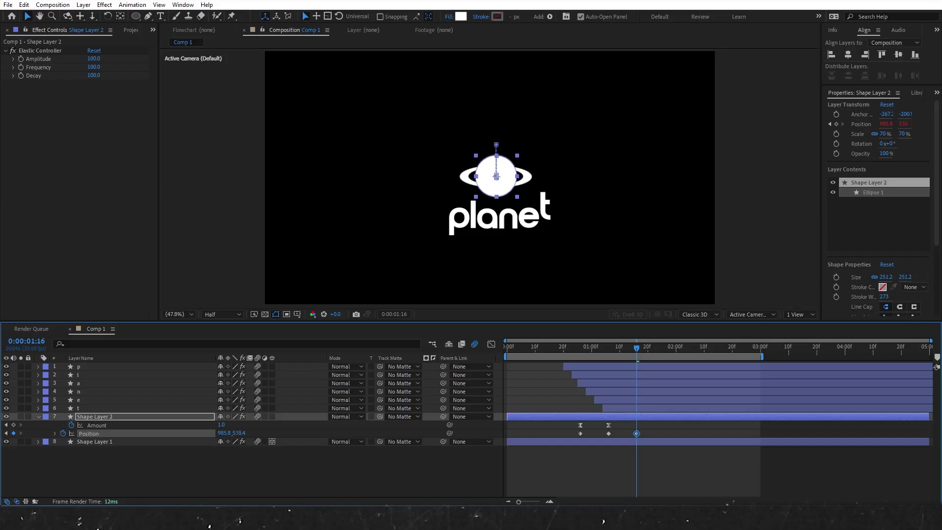
Step: Apply Easy Ease to the filled circle's three Position keyframes and reshape the speed curve around the middle keyframe
left_click_drag(651, 436, 571, 434)
key("F9")
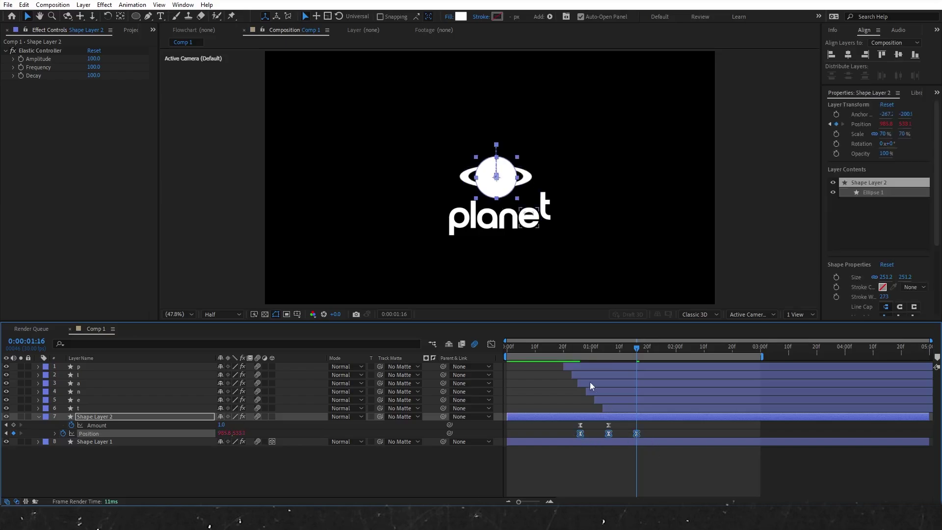
left_click(491, 344)
left_click(608, 474)
left_click_drag(602, 474, 622, 474)
left_click(491, 345)
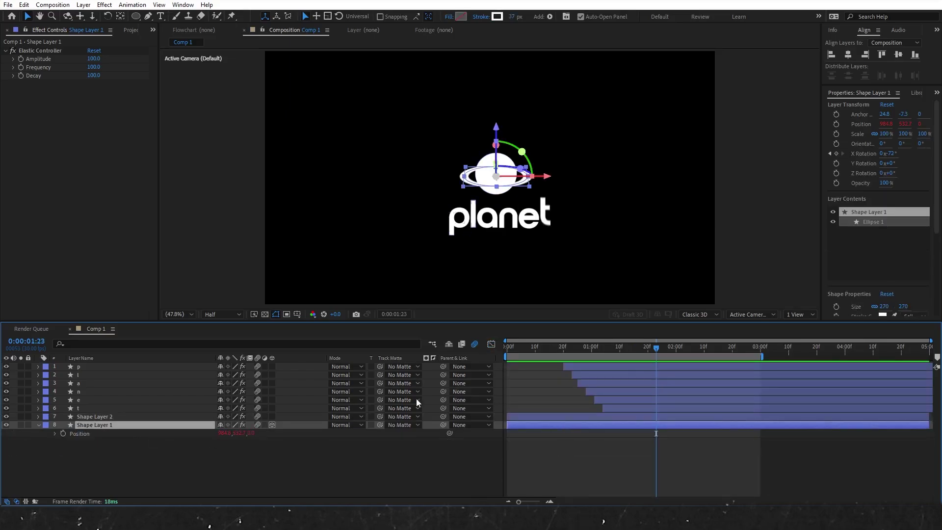
Step: Add a Position keyframe to the ring layer and place it at 1:00, lined up against the filled circle's keyframes
left_click(63, 433)
key("u")
left_click(636, 416)
key("u")
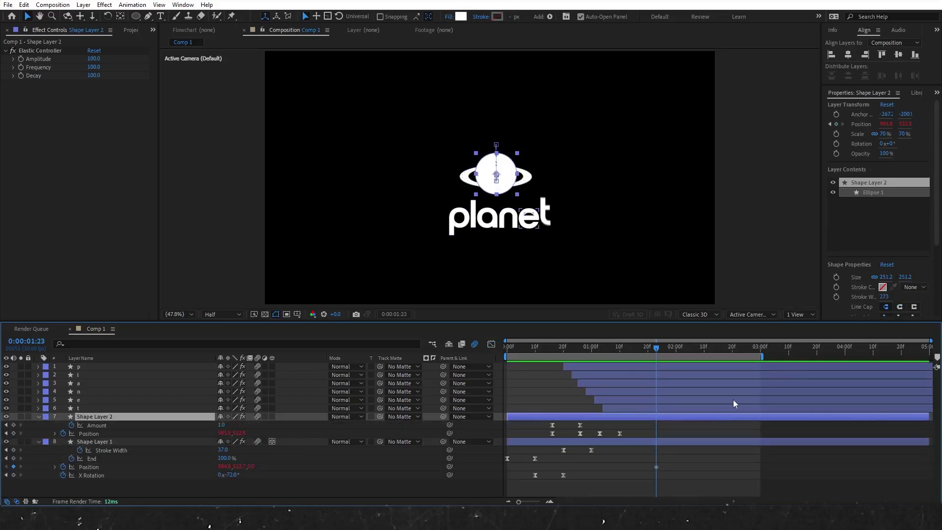
left_click_drag(652, 468, 589, 467)
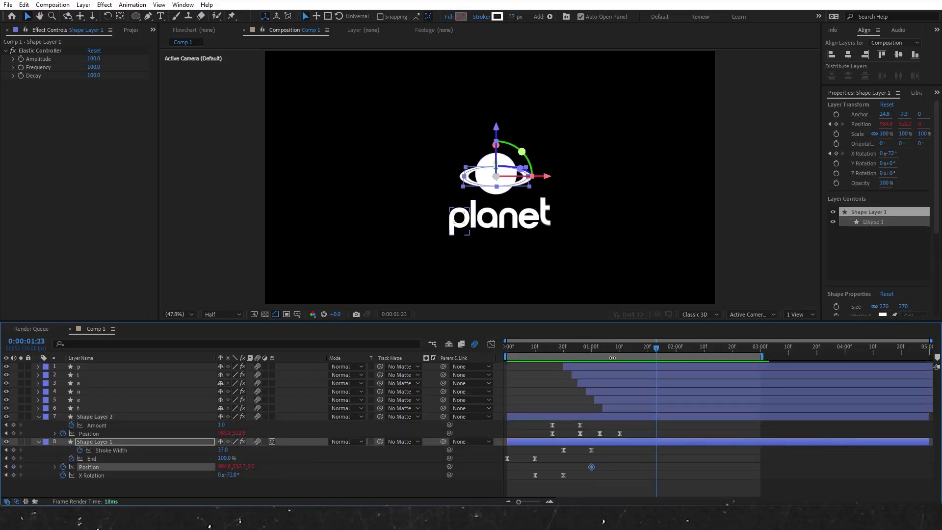
Step: Add eased Position keyframes to the ring at 1:03 and 1:10, and preview the animation from the start
left_click(599, 350)
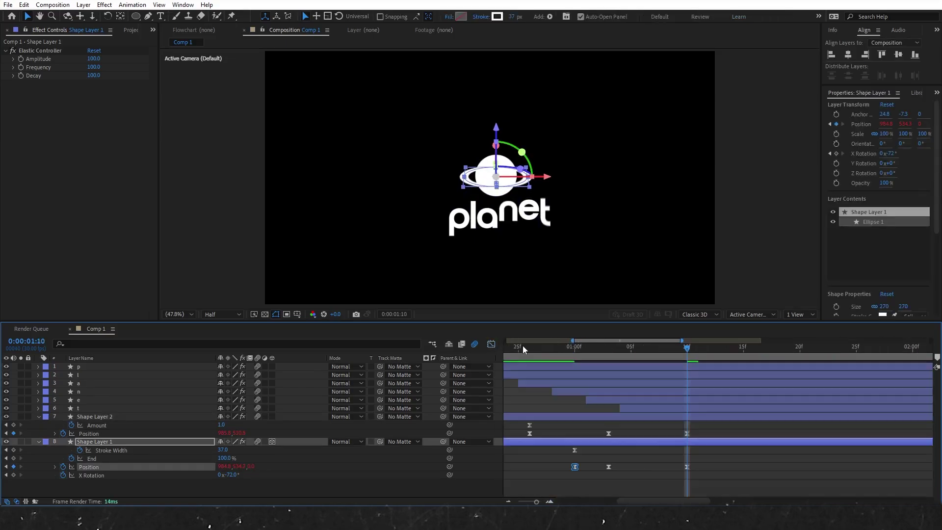
key("Home")
key("space")
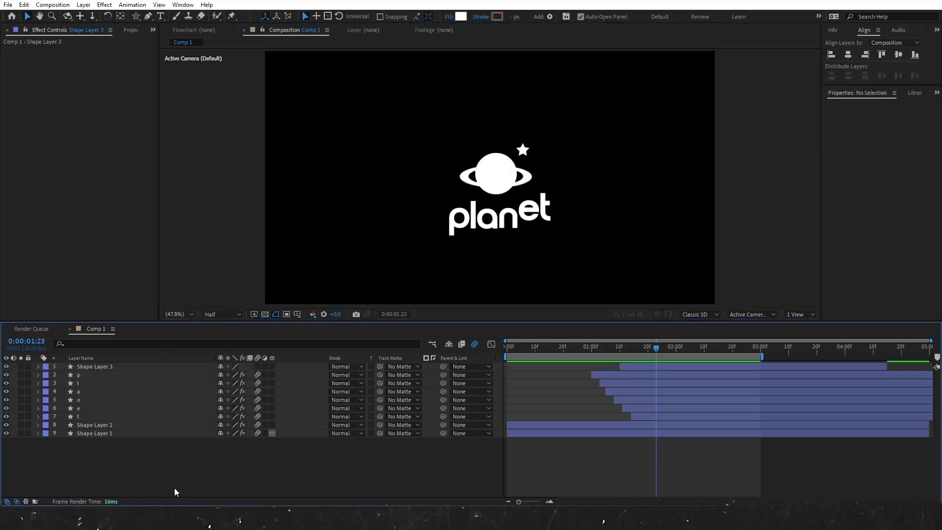
Step: Draw an open Pen curve with no fill from the planet's upper left, sweeping below it and up to the star
left_click(148, 16)
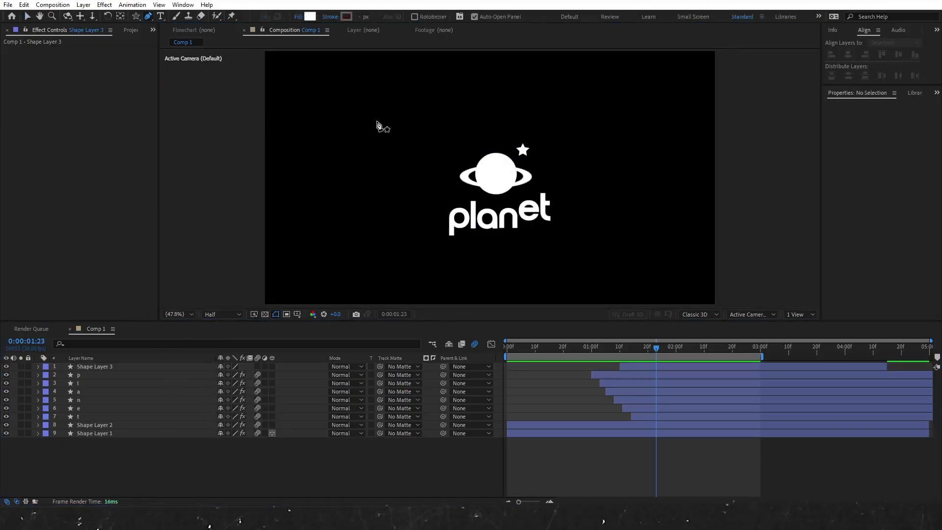
left_click(376, 122)
left_click_drag(451, 197, 544, 198)
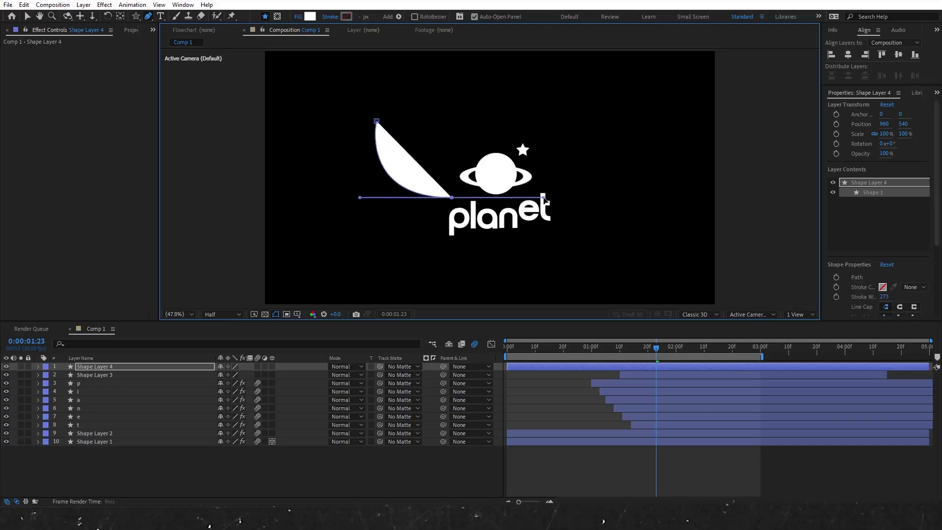
left_click(299, 17)
left_click(300, 124)
left_click(334, 179)
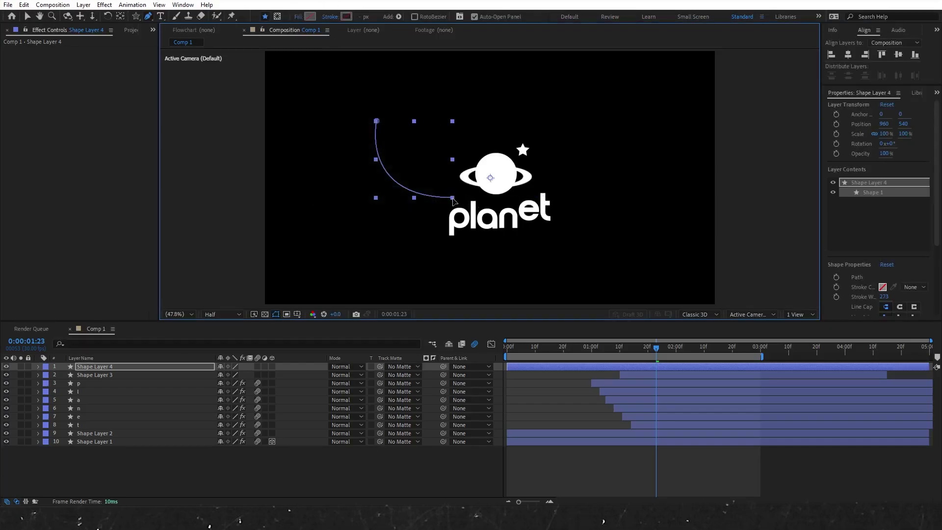
left_click(524, 151)
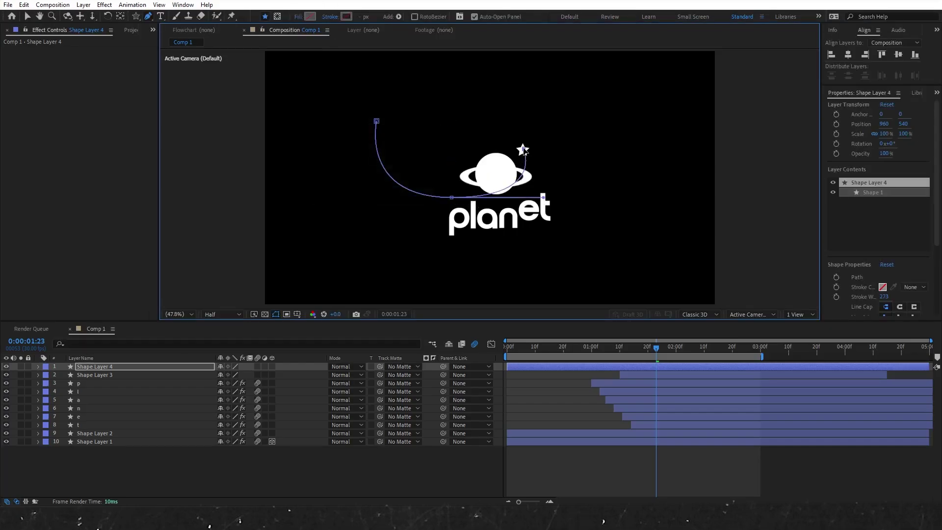
Step: Filter the timeline for "path", enable keyframing on the curve's Path property, and copy that path
left_click(114, 368)
left_click(96, 344)
type("path")
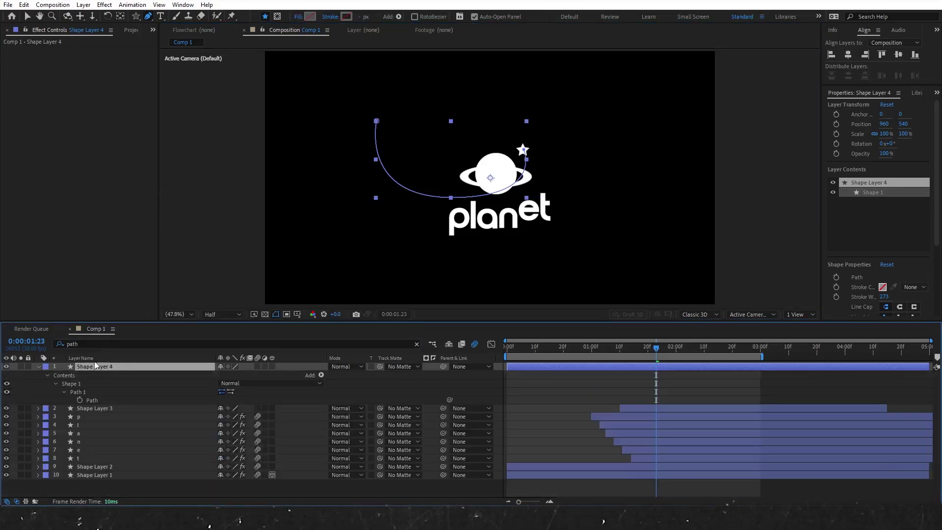
left_click(80, 400)
left_click(39, 367)
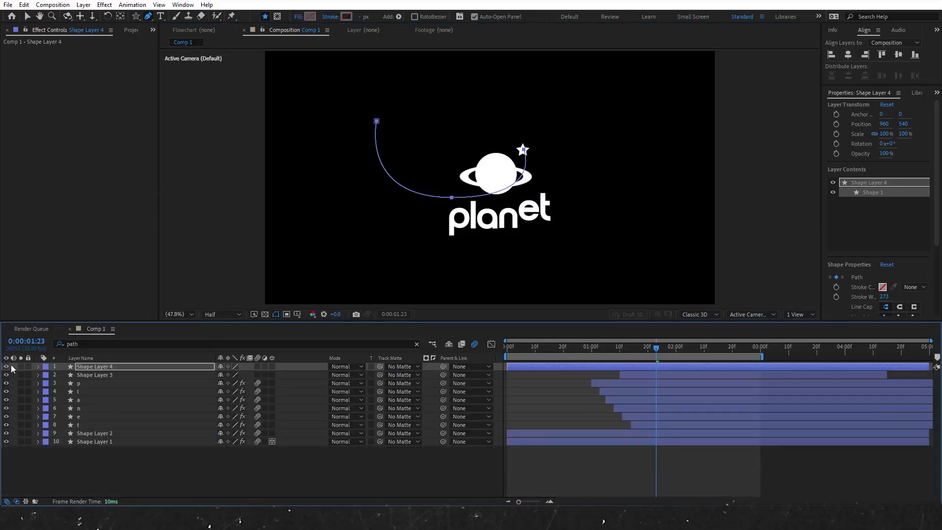
Step: Paste the copied path into the star layer's Position, starting at 1:10
left_click(113, 376)
key("p")
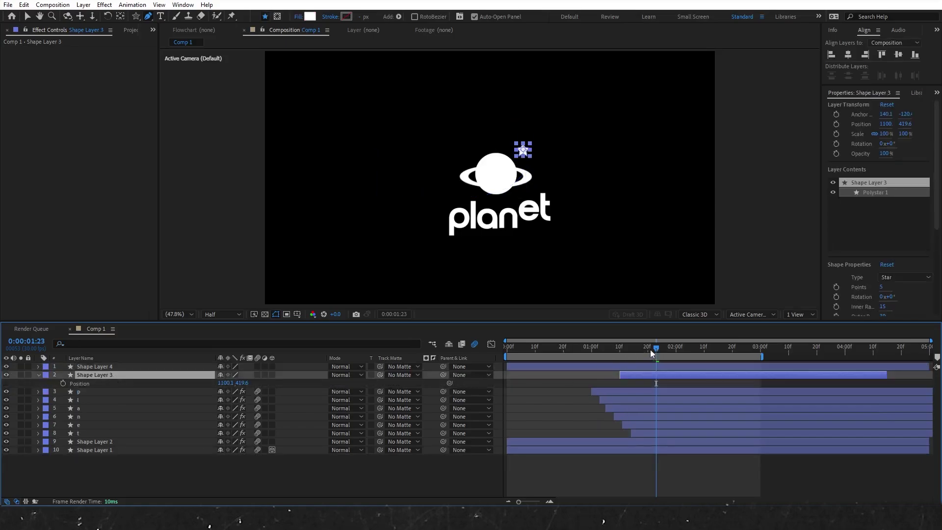
left_click_drag(650, 349, 619, 349)
left_click(114, 384)
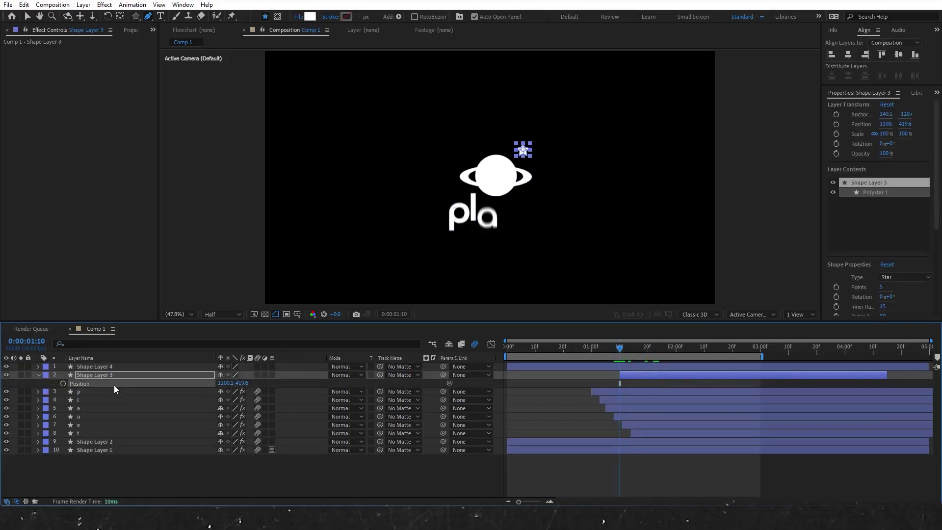
key("ctrl+v")
Step: Extend the work area's end to about 4:15 and apply Easy Ease to the star's Position keyframes
left_click_drag(764, 358, 890, 354)
left_click_drag(808, 383, 604, 384)
key("F9")
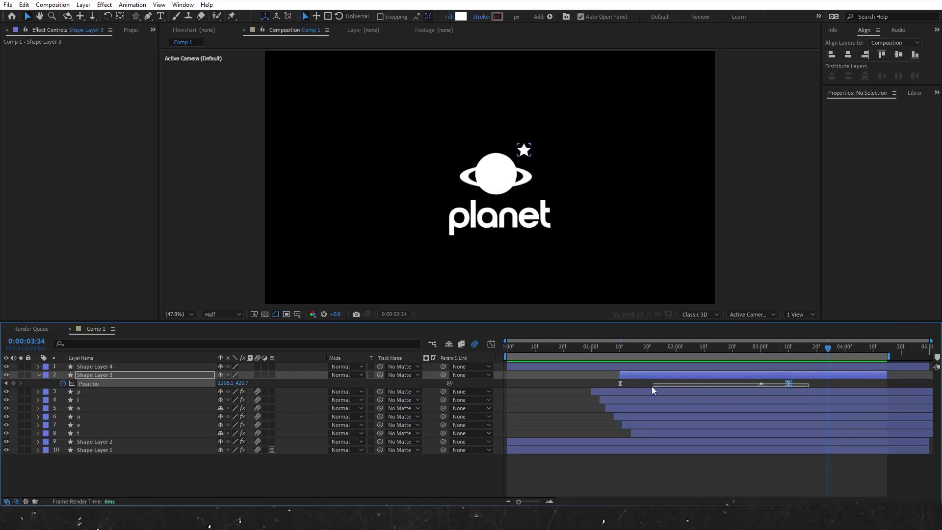
Step: Compress the star's Position keyframes to end at about 2:09, reshape their speed graph into a sharp central peak, and preview the motion
left_click(651, 387)
left_click(798, 374)
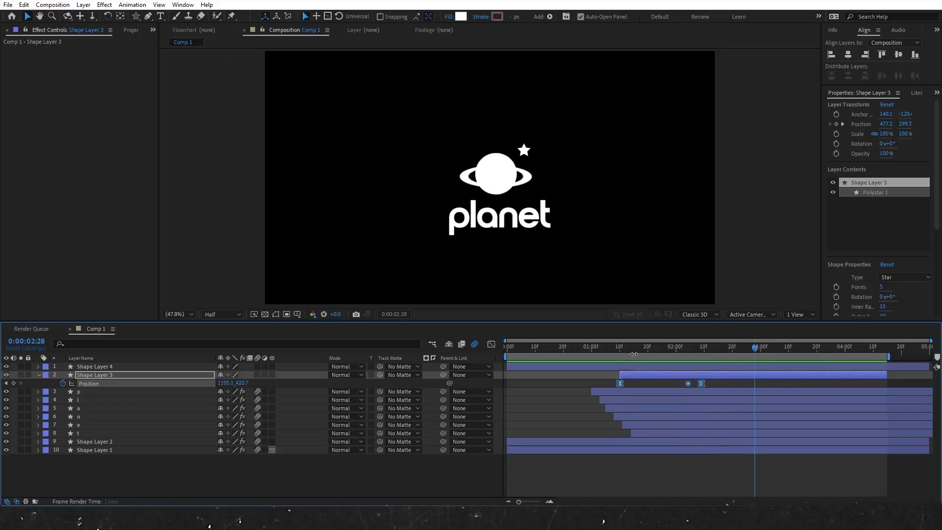
left_click(491, 344)
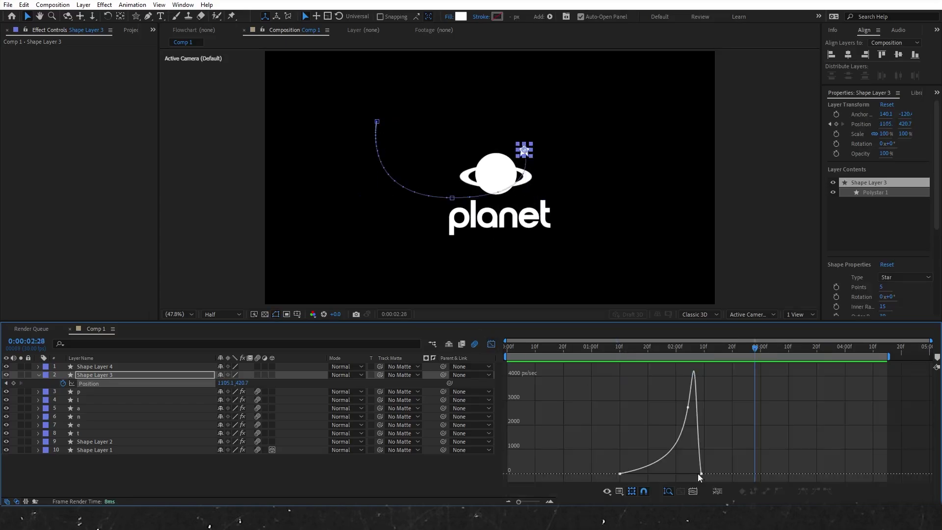
left_click_drag(681, 475, 657, 475)
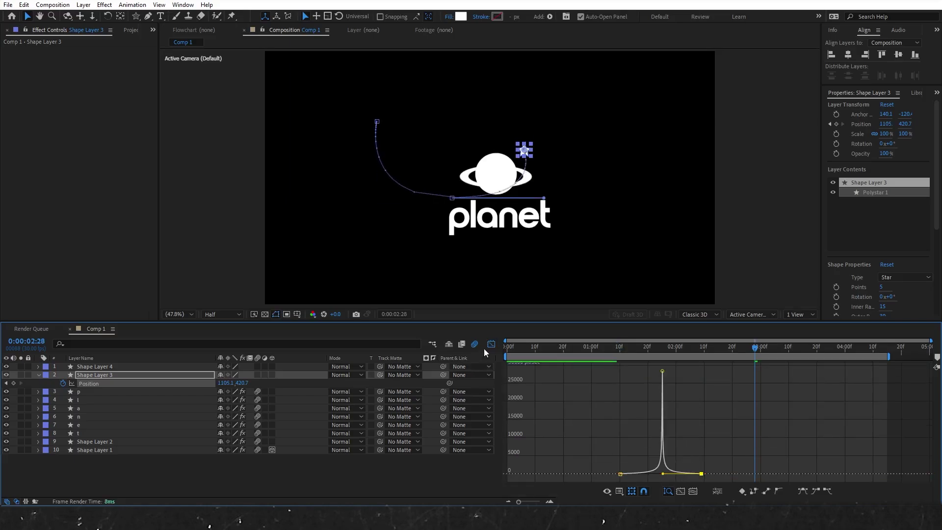
left_click(491, 344)
left_click(588, 346)
key("space")
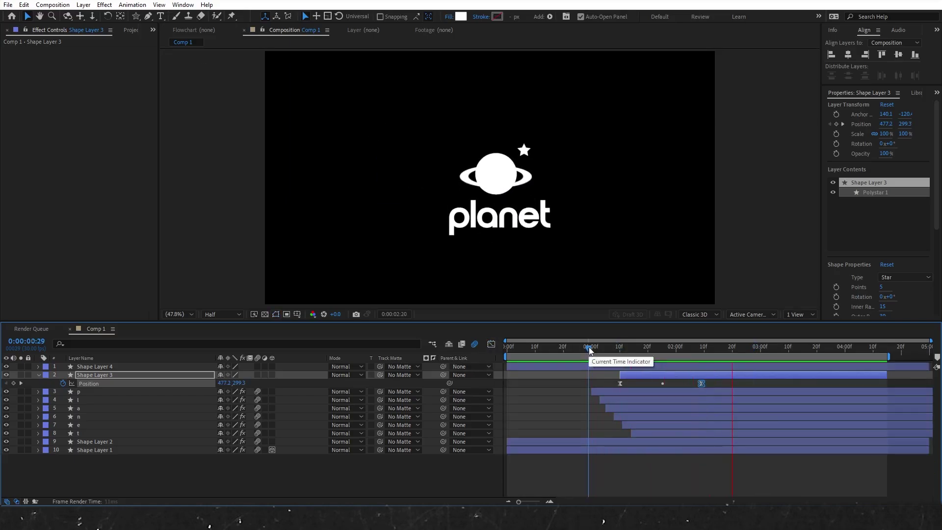
key("space")
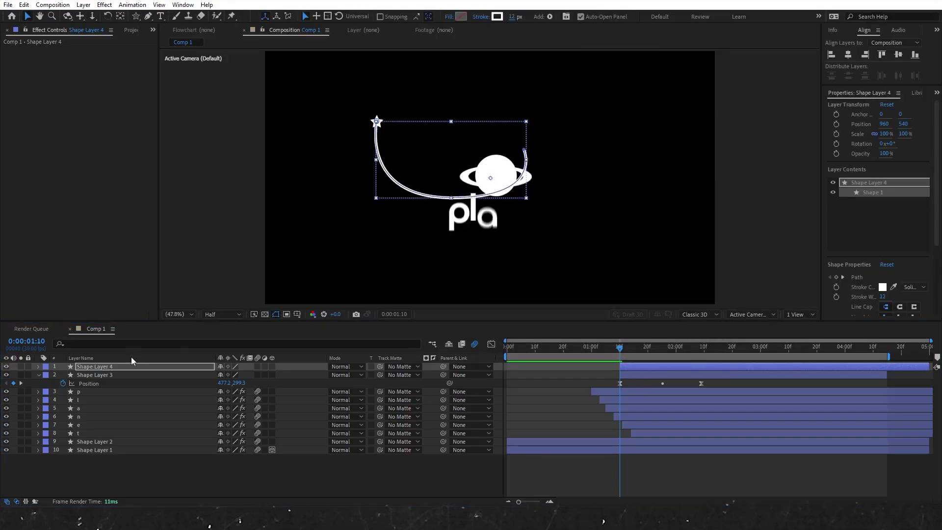
Step: Filter the curve layer's properties for "leng" and set its stroke Taper Start Length to 100%
left_click(119, 342)
type("s")
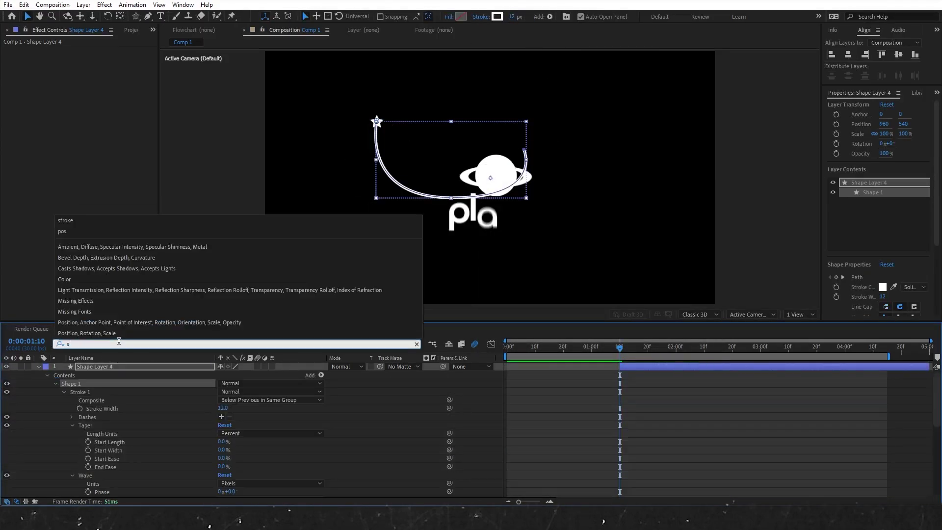
key("BackSpace")
type("leng")
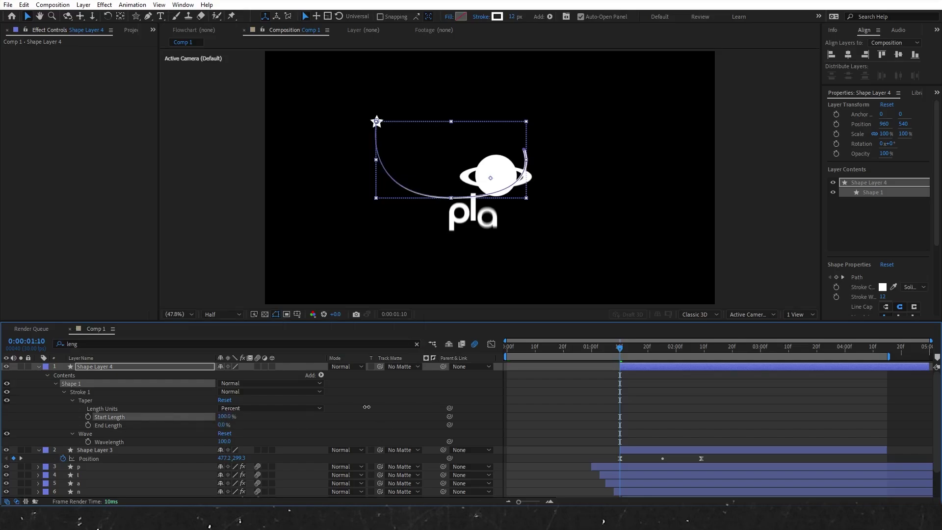
Step: Add Trim Paths to the curve and animate End from 0% at 1:10 to 100% at about 1:21, with a fast early speed peak
left_click(320, 375)
left_click(343, 320)
left_click(80, 408)
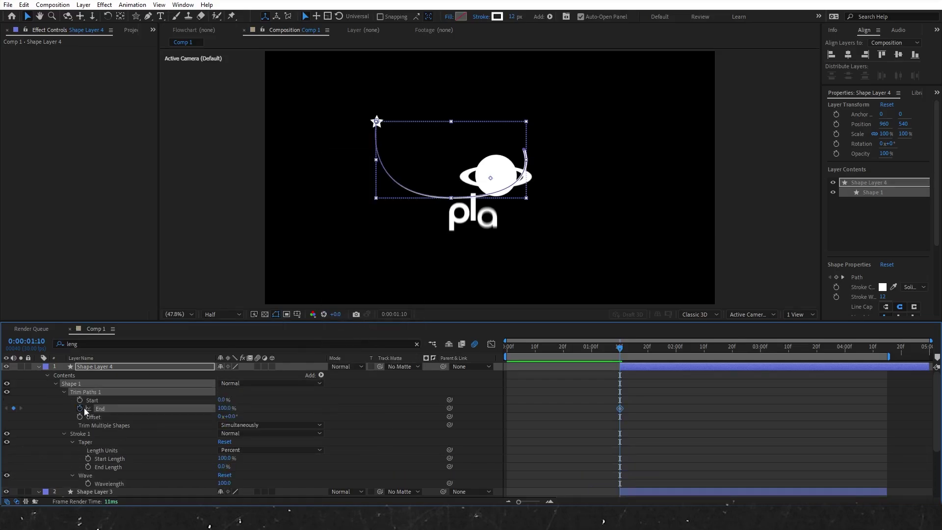
left_click(491, 343)
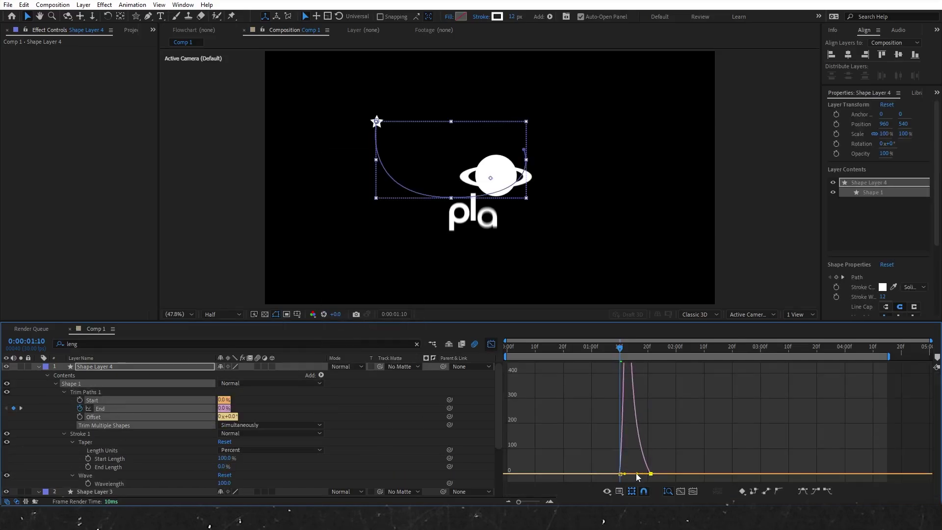
left_click(491, 344)
Step: Keyframe the curve's Trim Paths Start from 0% at 1:16 to 100% at 1:26
left_click(118, 407)
left_click(120, 401)
left_click_drag(620, 349, 637, 353)
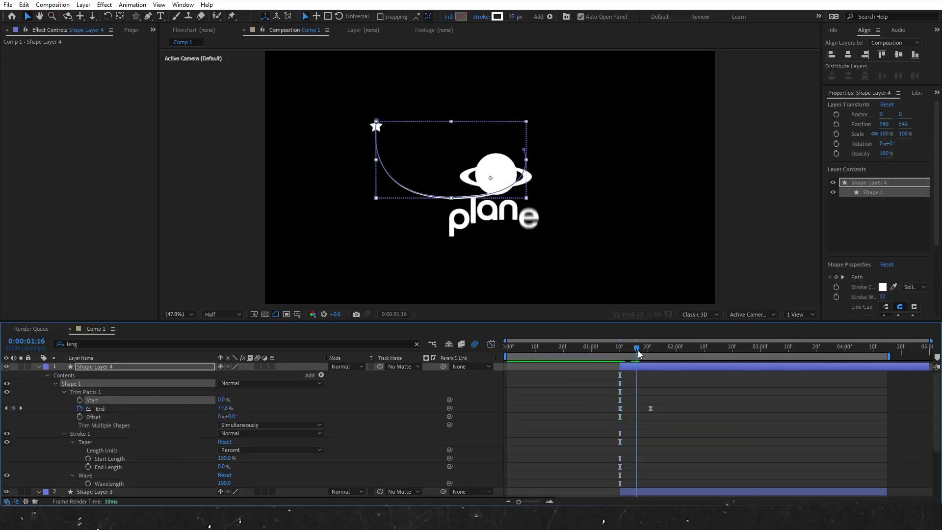
left_click(79, 400)
key("shift+Page_Down")
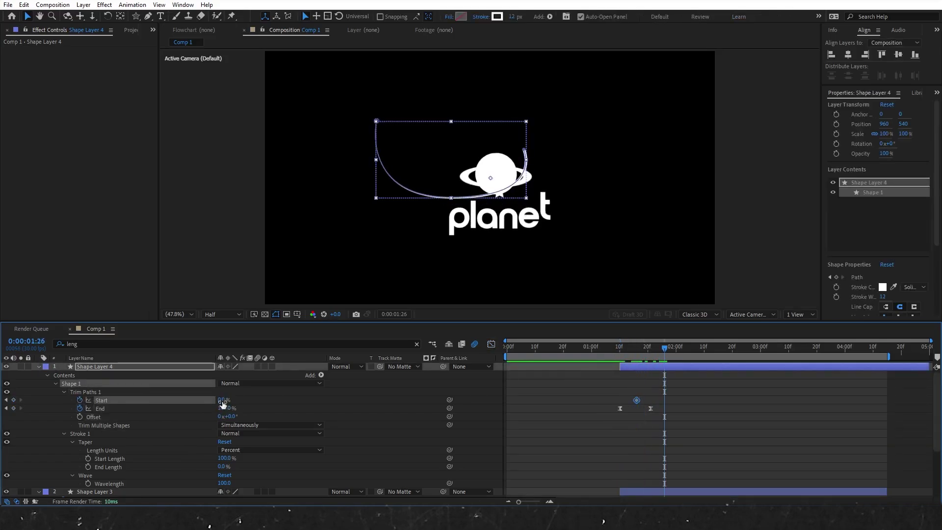
left_click_drag(222, 400, 344, 400)
Step: Apply Easy Ease to the curve's Start keyframes and shape their speed graph into a sharp central peak
left_click(649, 401)
left_click_drag(675, 405, 634, 397)
key("F9")
left_click(491, 344)
left_click_drag(656, 473, 630, 473)
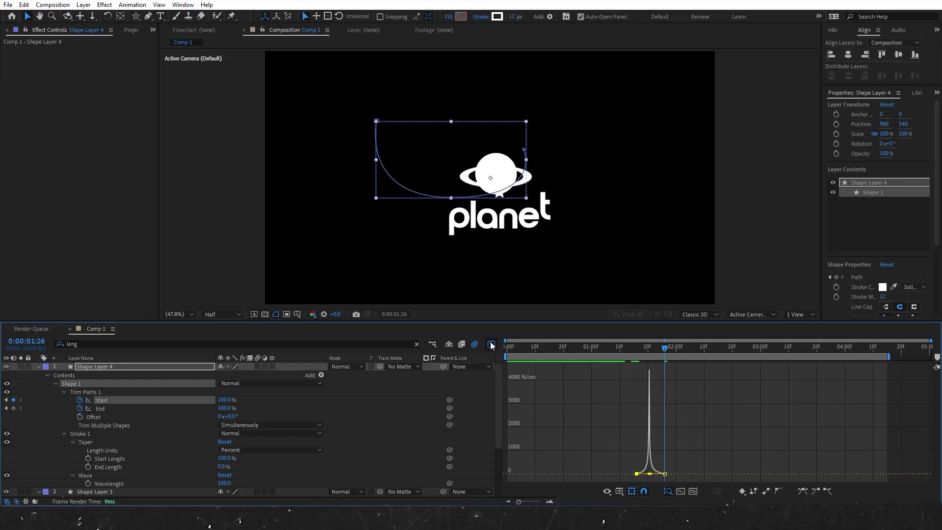
left_click(491, 344)
Step: Reveal the keyframes of the curve and star layers and shift the curve layer earlier to begin at about 0:29
key("ctrl+a")
key("u")
left_click(603, 456)
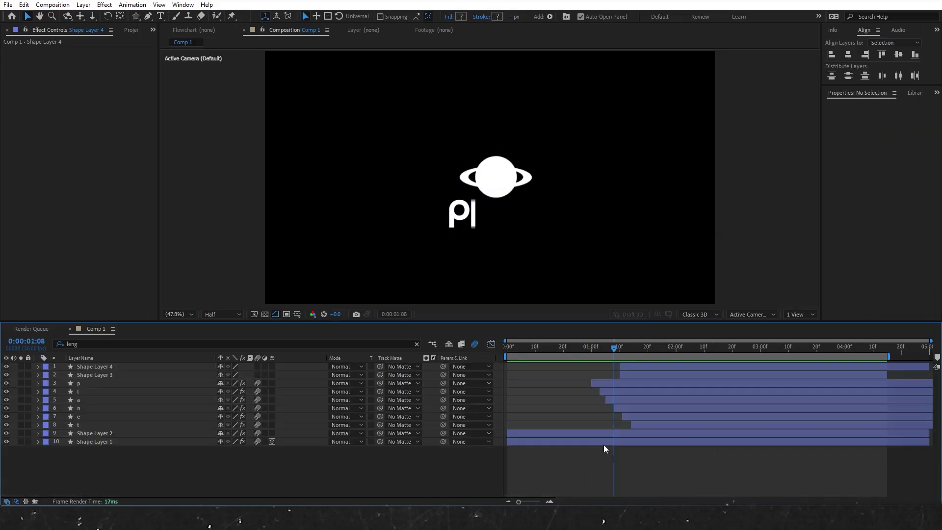
mouse_move(613, 349)
left_mouse_down()
mouse_move(588, 349)
mouse_move(655, 358)
mouse_move(614, 372)
mouse_move(595, 352)
mouse_move(625, 353)
mouse_move(599, 356)
left_mouse_up()
left_click(643, 367)
left_click(639, 375, "shift")
key("u")
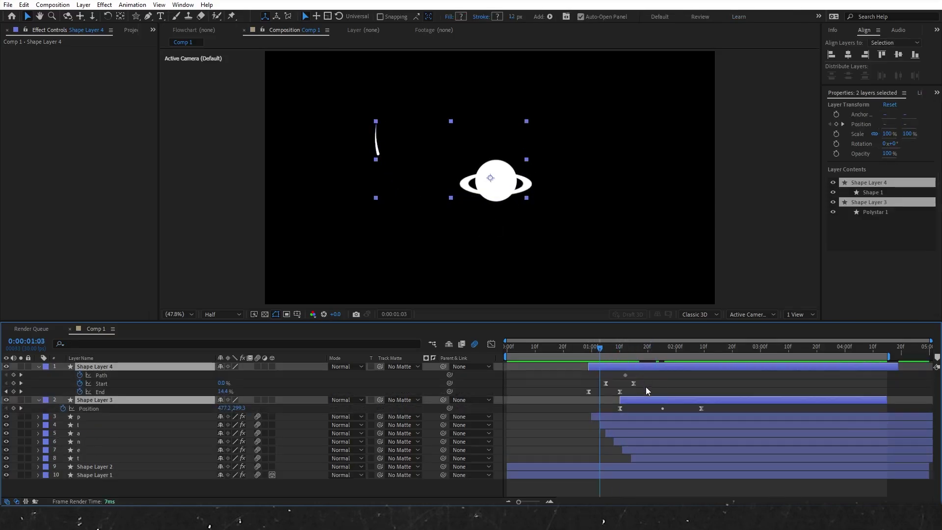
left_click(628, 367)
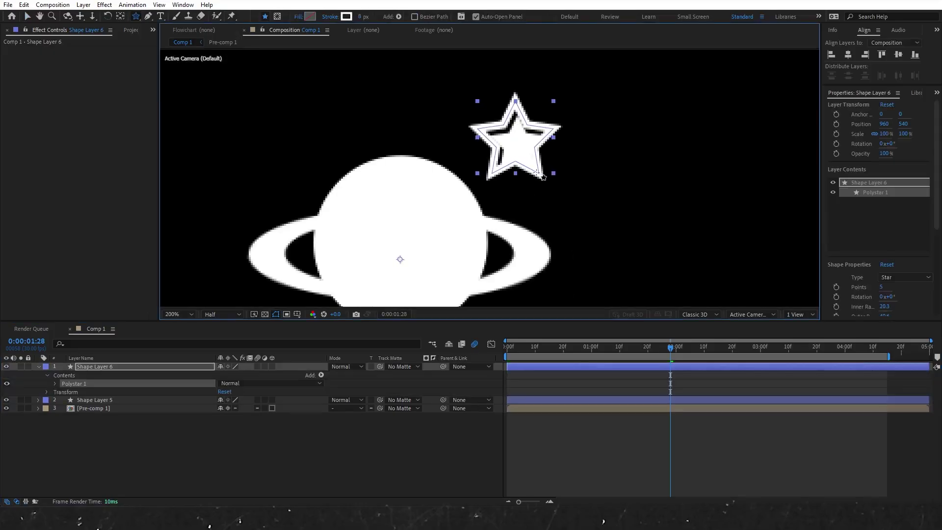
Step: Set the outline star's stroke width to 2 px and add Trim Paths to its layer
left_click_drag(514, 16, 510, 16)
left_click(86, 366)
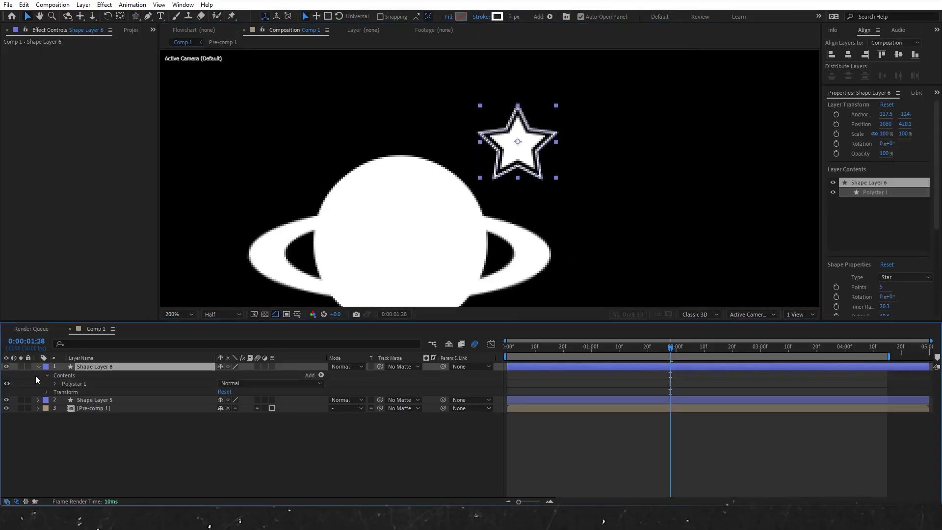
left_click(39, 366)
left_click(39, 366)
left_click(320, 375)
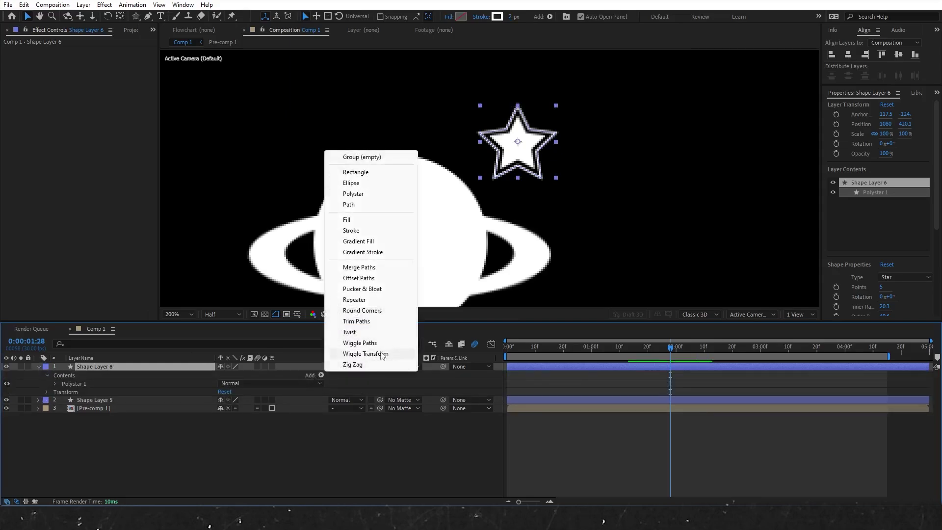
left_click(356, 321)
Step: Trim the outline star layer's start to 1:28, and add then delete a second Trim Paths
left_click(322, 376)
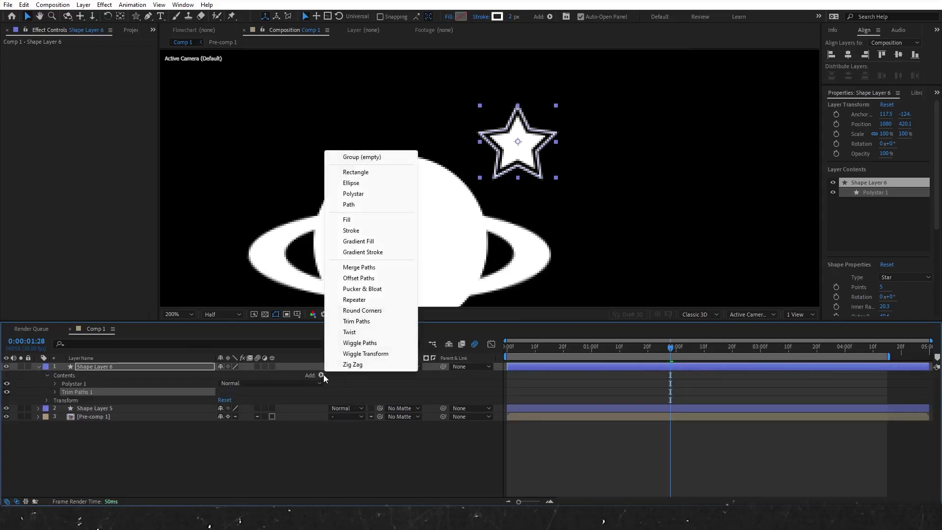
left_click(354, 323)
key("alt+[")
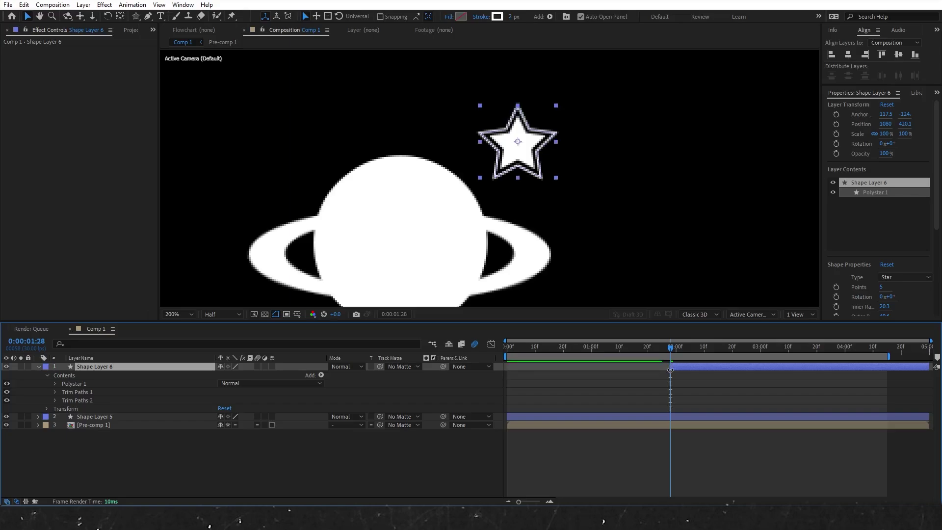
left_click(102, 398)
key("Delete")
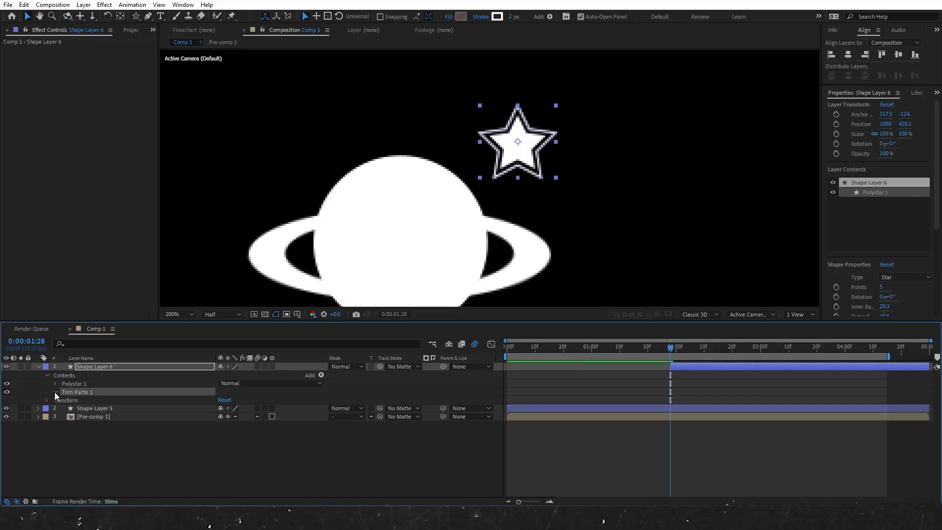
Step: Keyframe the outline star's Trim Paths End from 0% at 1:28 to 100% at about 2:11
left_click(55, 393)
left_click(72, 408)
left_click_drag(702, 411, 711, 411)
left_click_drag(224, 408, 145, 411)
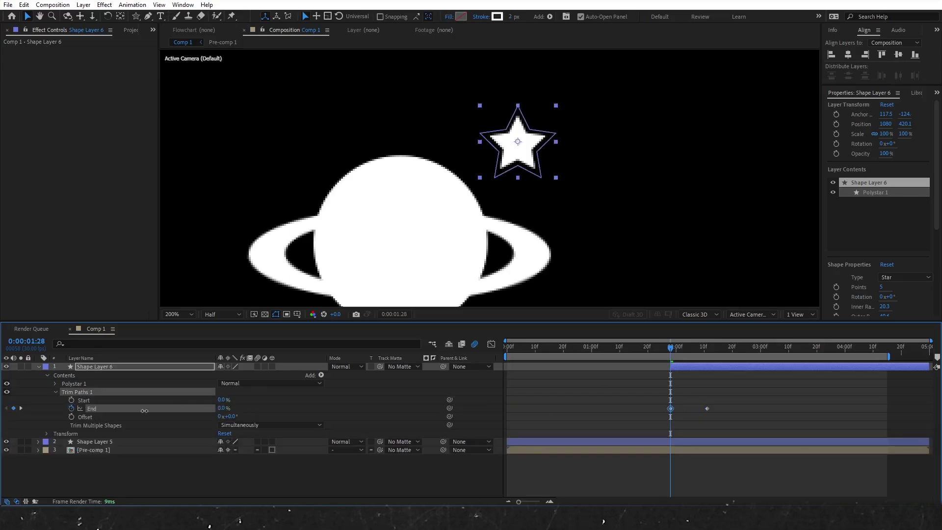
Step: Keyframe the outline star's Trim Paths Start from 0% at about 2:07 to 100% at 2:19, and open both properties' eased speed graph
left_click_drag(670, 349, 729, 349)
left_click(72, 400)
left_click_drag(222, 400, 275, 400)
mouse_move(738, 416)
left_mouse_down()
mouse_move(676, 412)
mouse_move(658, 399)
left_mouse_up()
key("shift+F3")
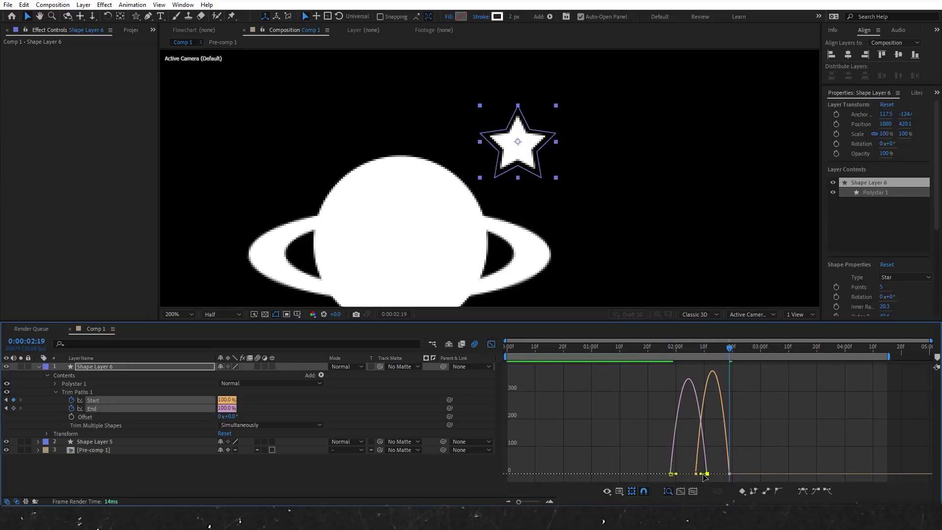